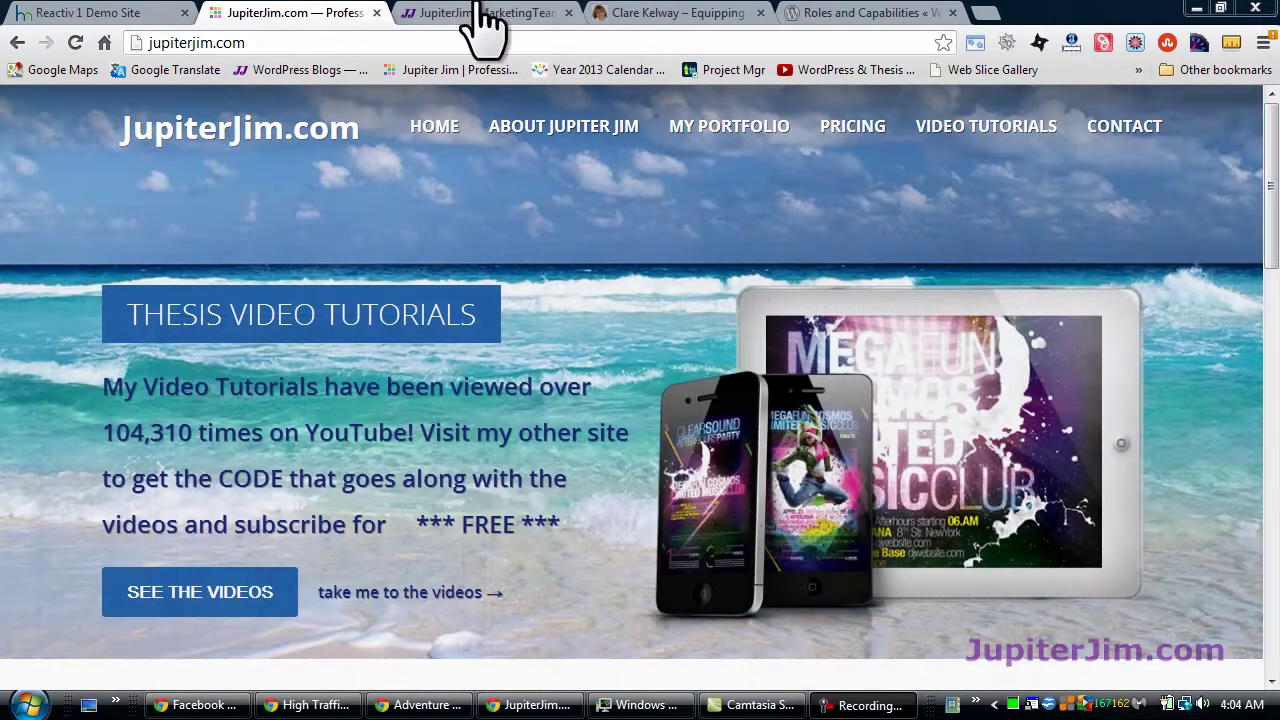
# Step: Switch Chrome to the Jupiter Jim's Marketing Team site tab
pyautogui.click(472, 14)
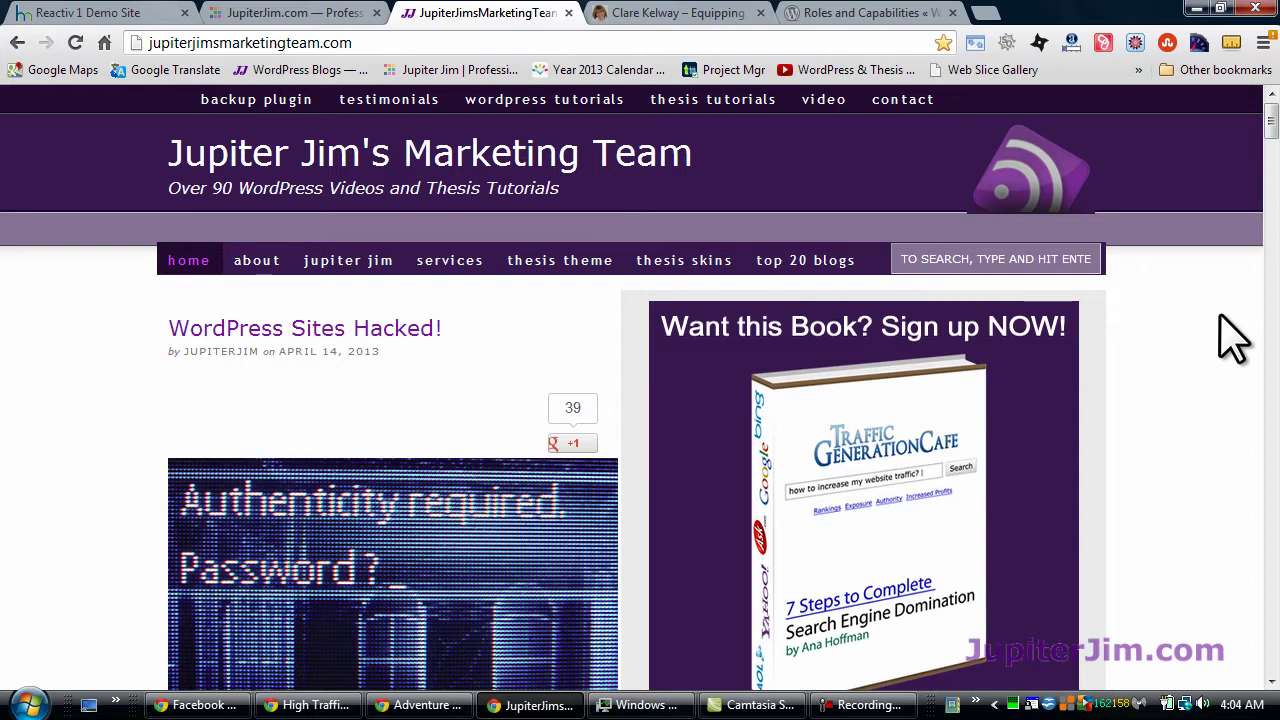
# Step: Remove the extra 'w' from the name in the site's signup form
pyautogui.scroll(-1, 1185, 355)
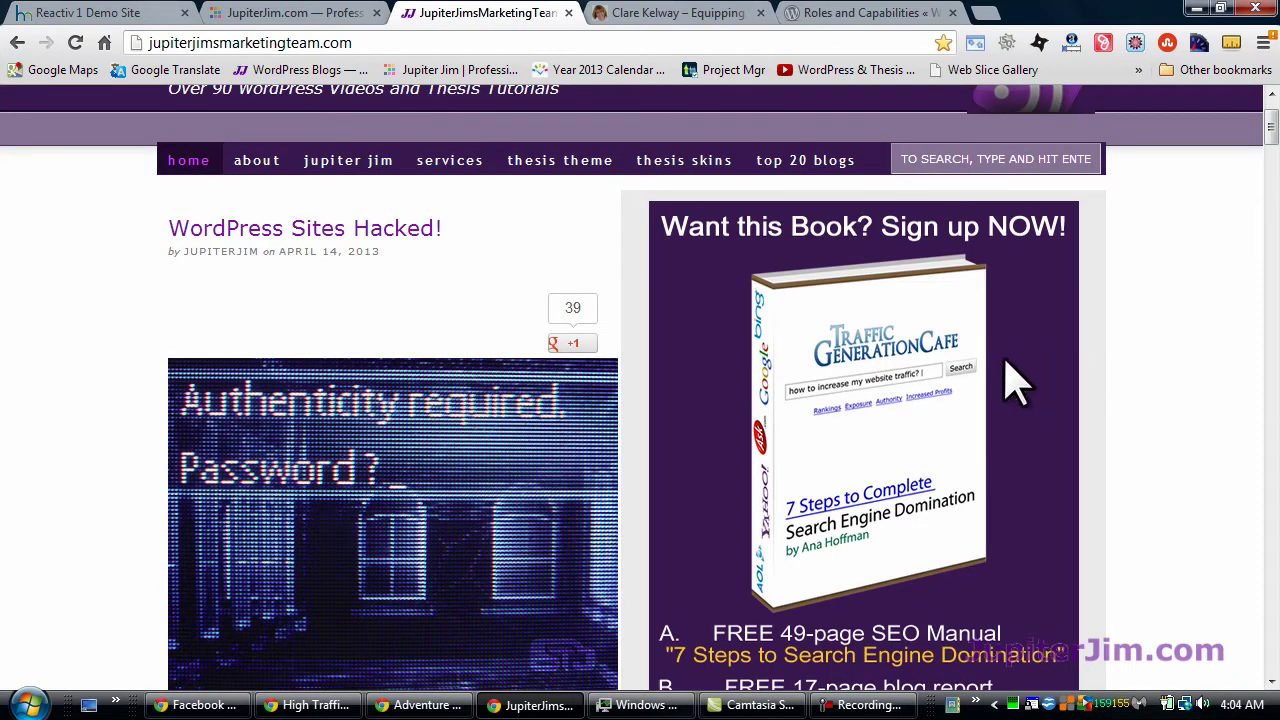
pyautogui.scroll(-4, 1000, 380)
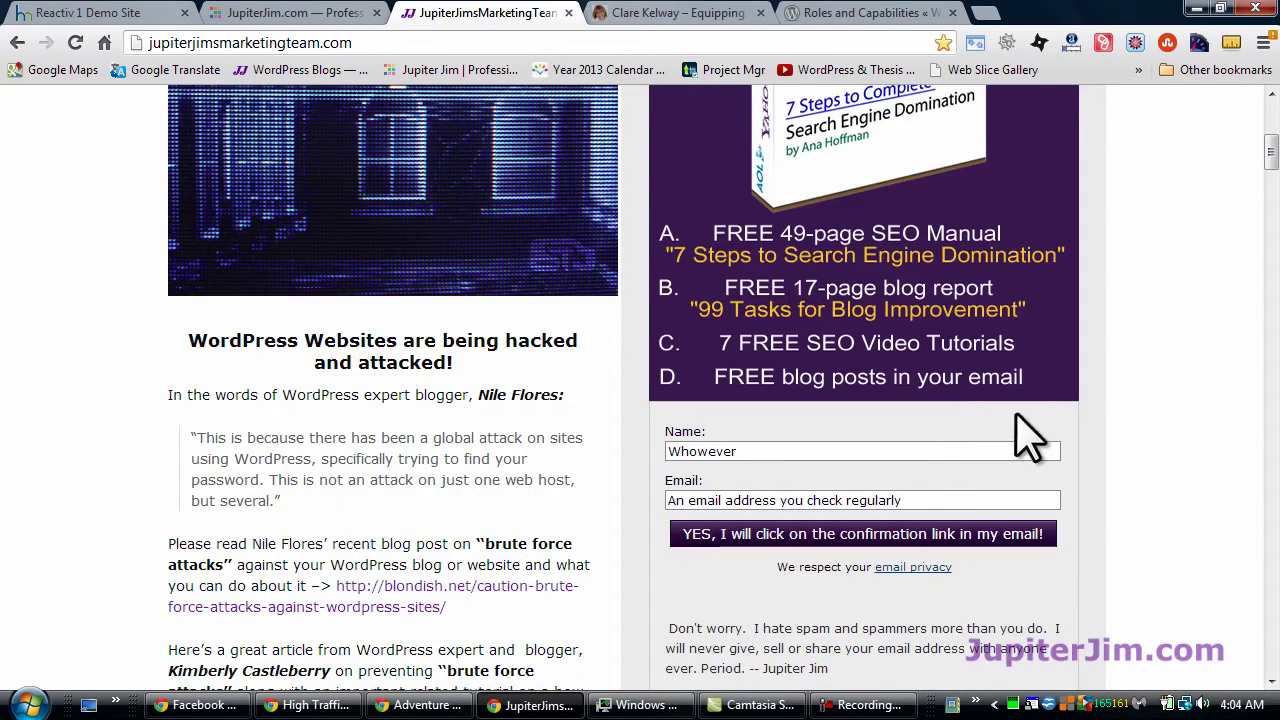
pyautogui.scroll(-1, 1160, 395)
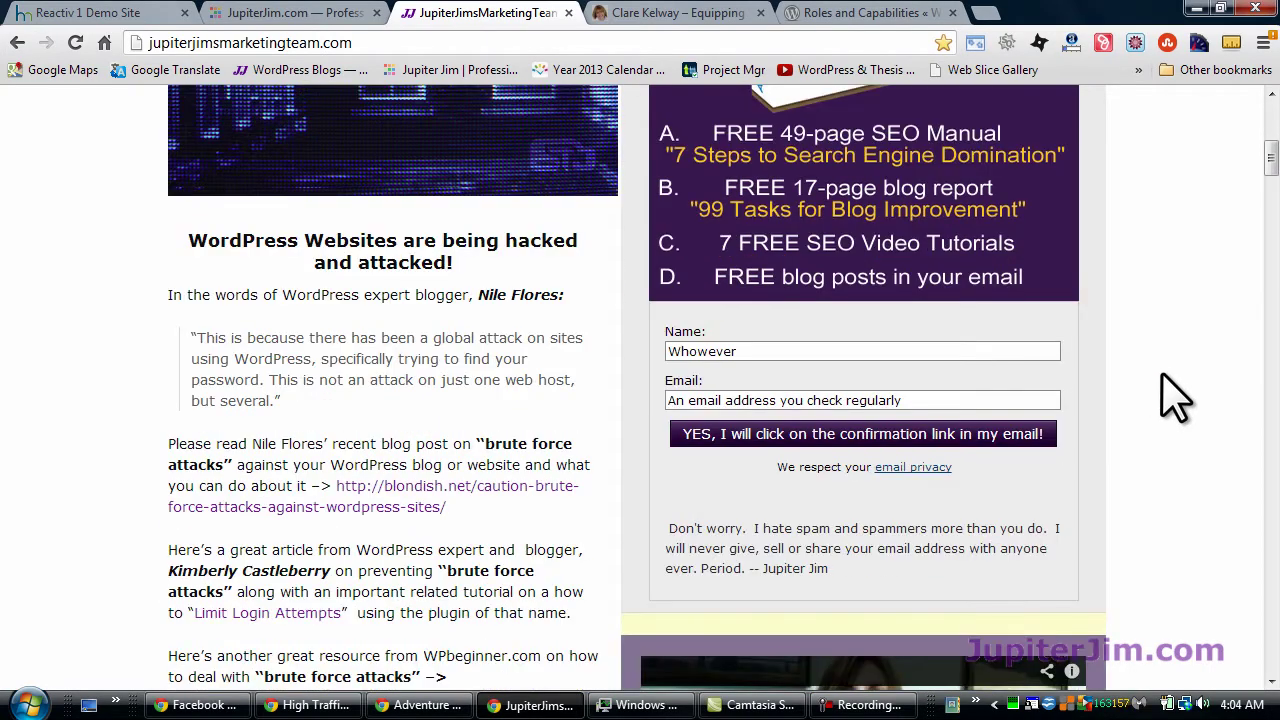
pyautogui.click(743, 352)
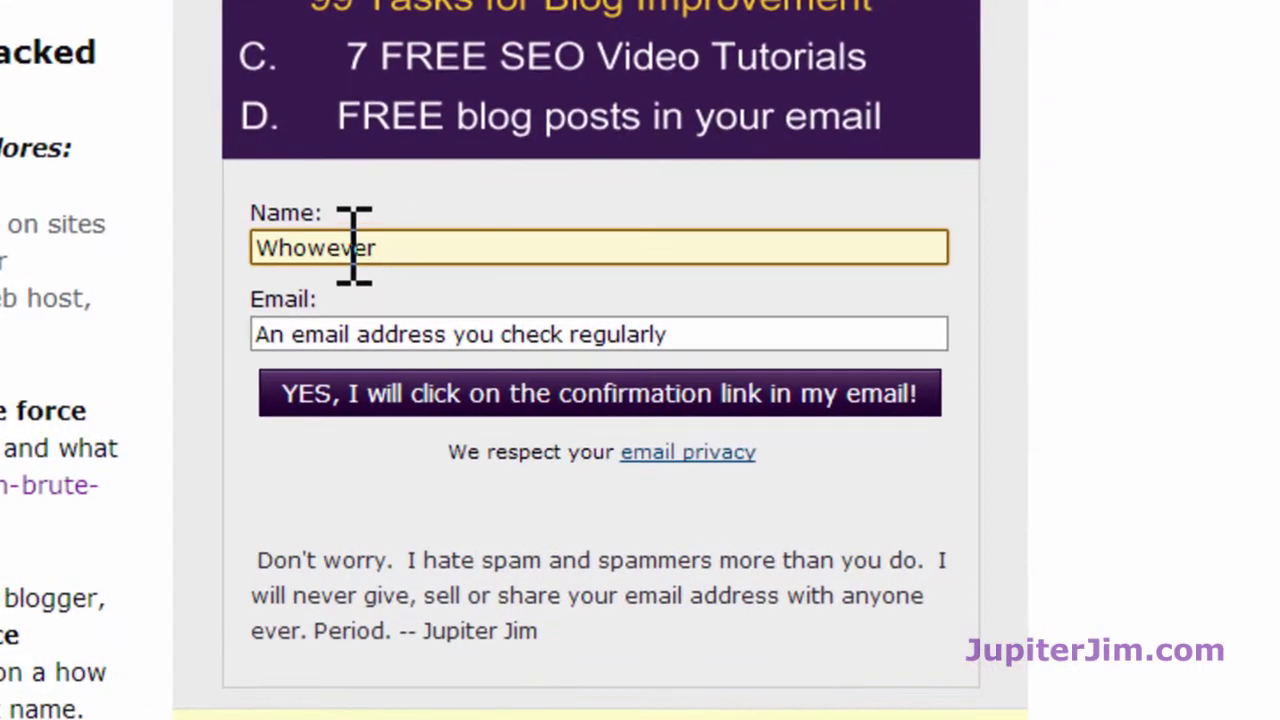
pyautogui.click(448, 281)
pyautogui.press('BackSpace')
# Step: Move to the signup Email field, then return to the JupiterJim.com tab
pyautogui.click(394, 333)
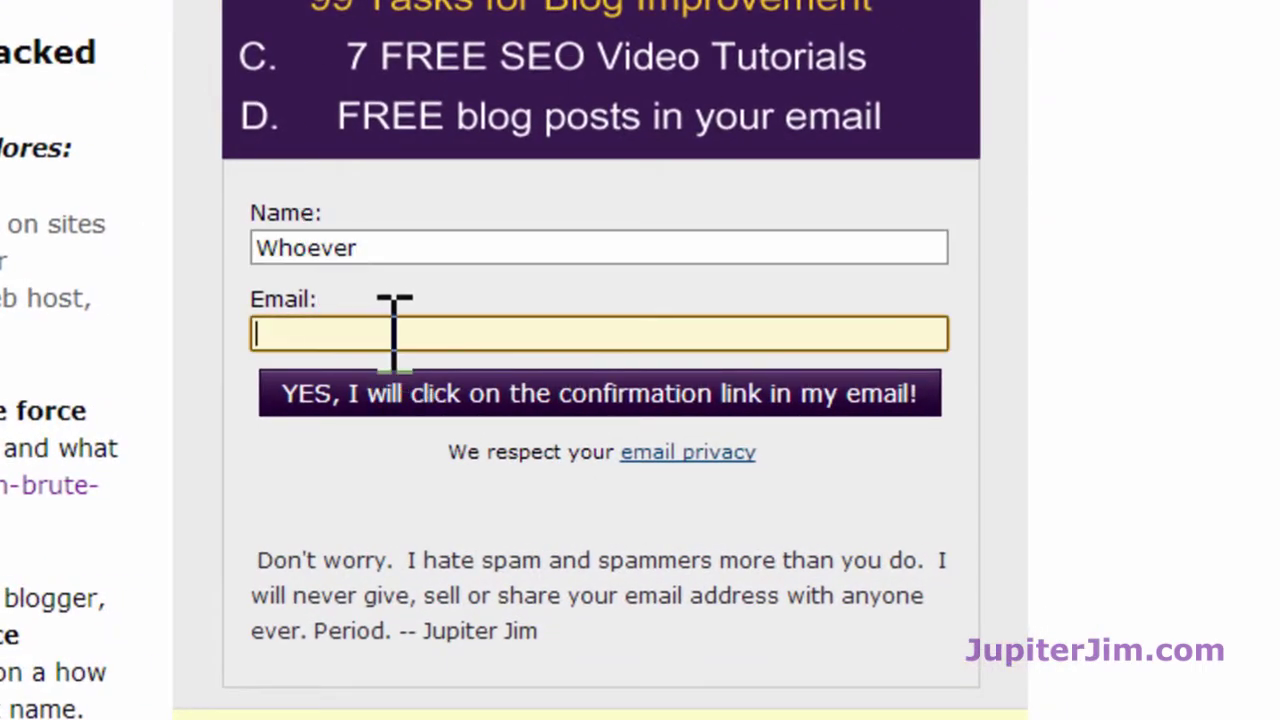
pyautogui.scroll(5, 1080, 320)
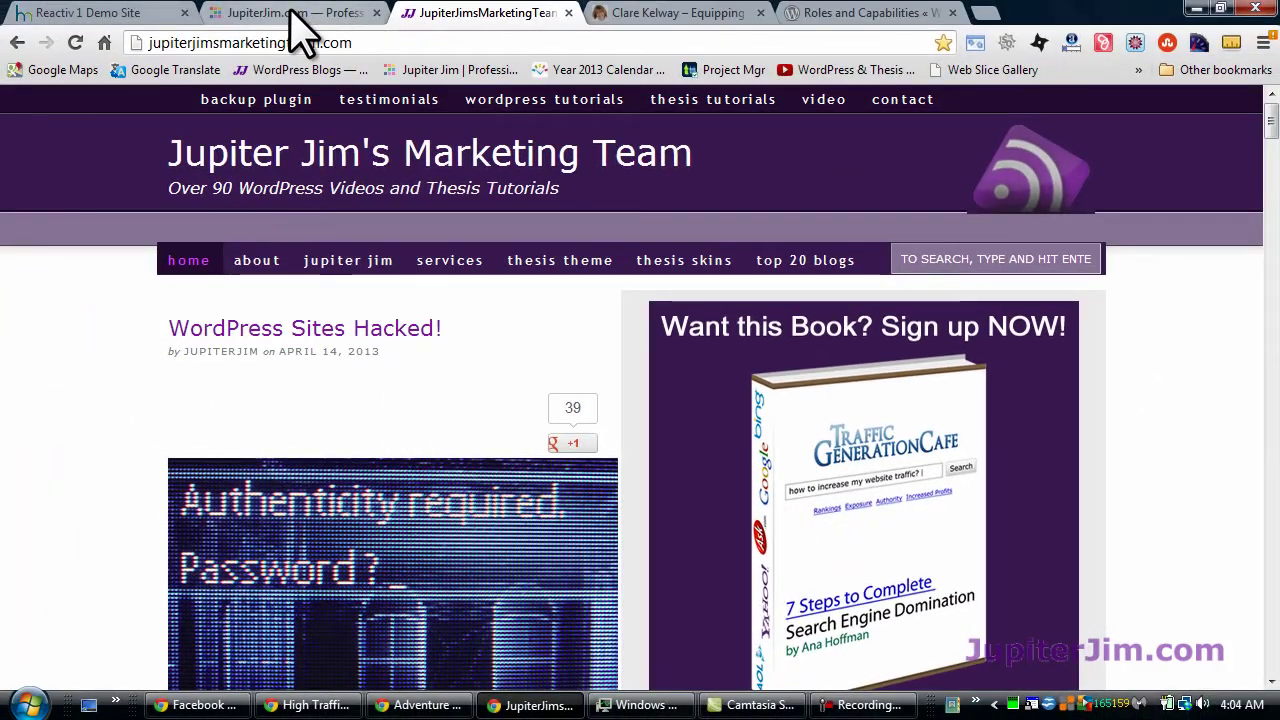
pyautogui.click(288, 13)
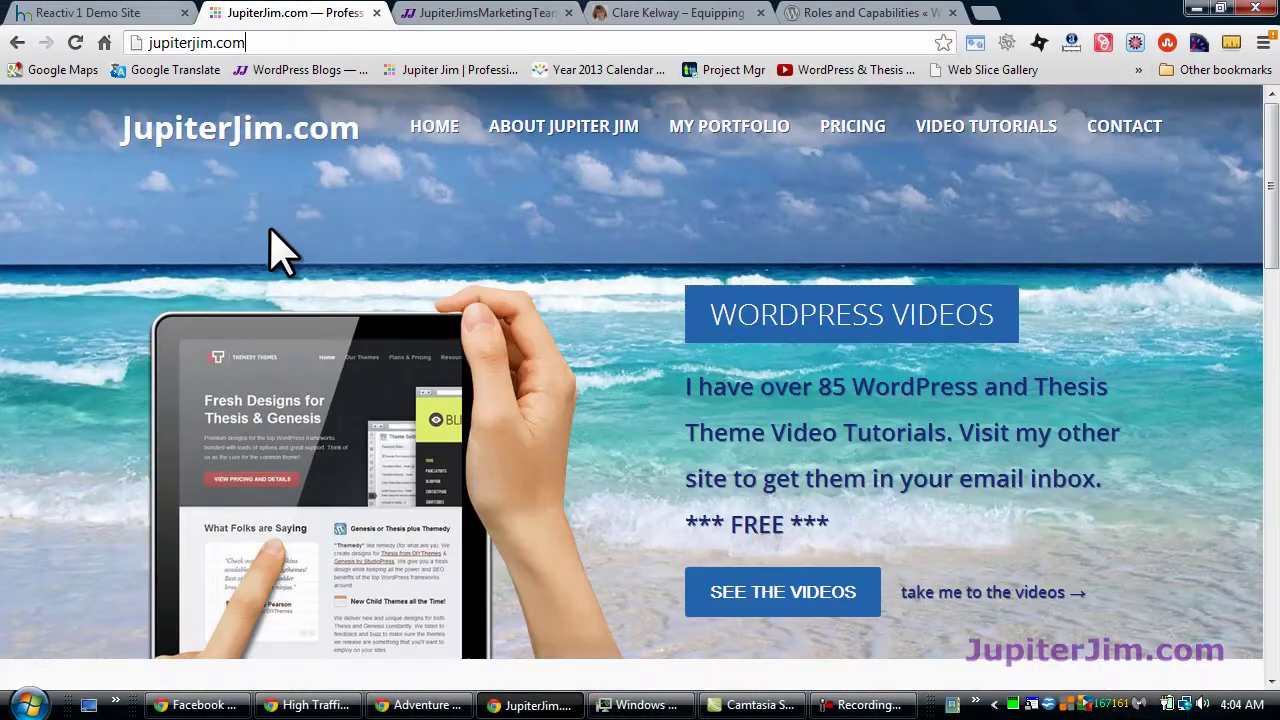
# Step: Switch Chrome to the Reactiv 1 Demo Site tab
pyautogui.click(66, 16)
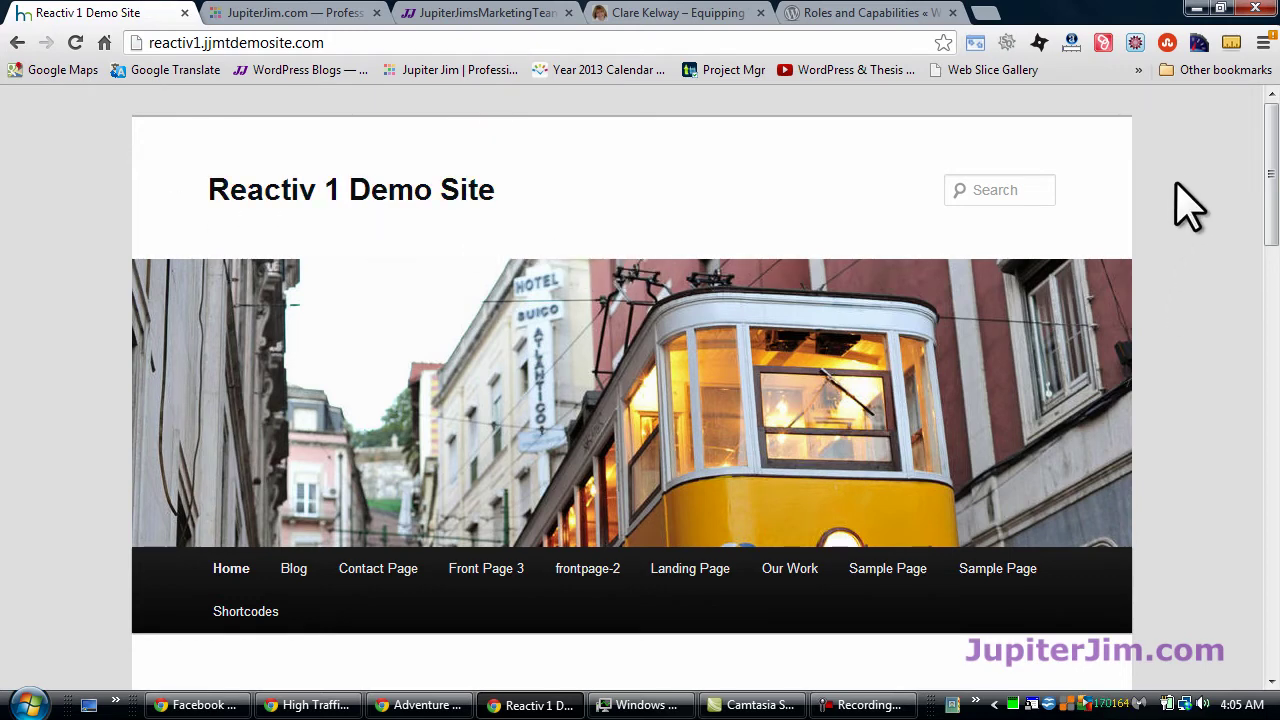
pyautogui.scroll(-15, 1183, 257)
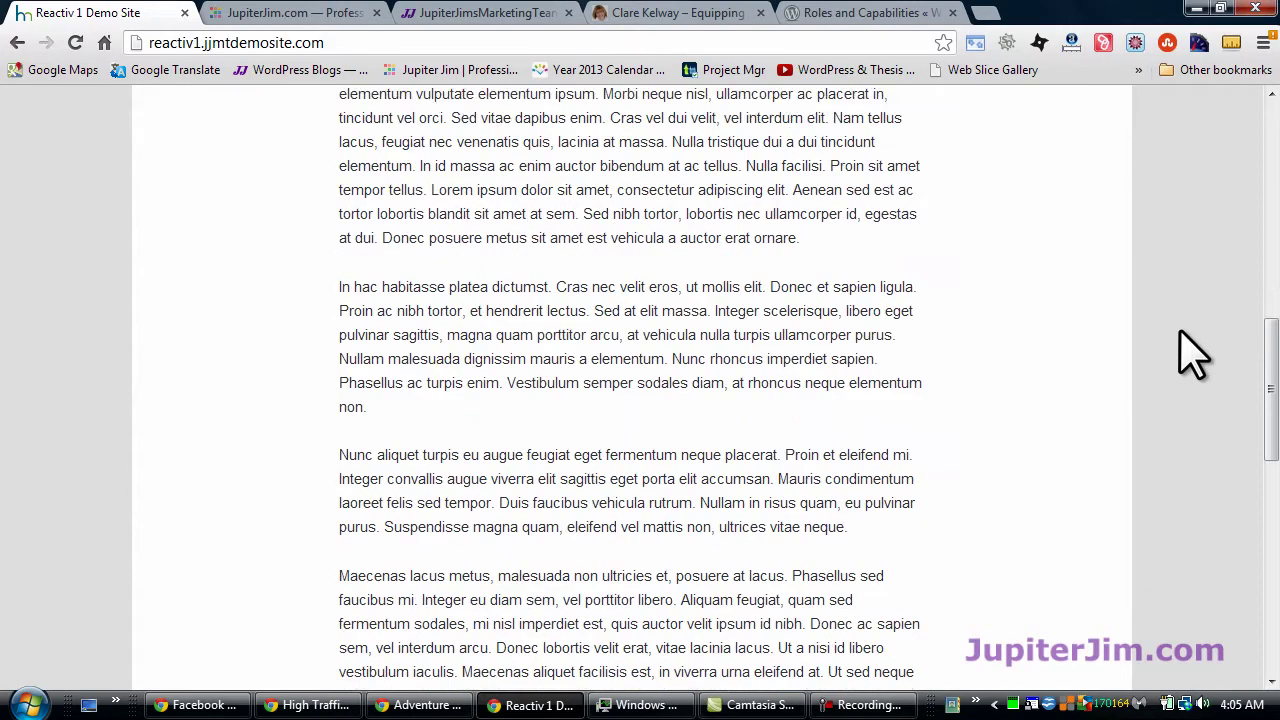
pyautogui.scroll(15, 1175, 402)
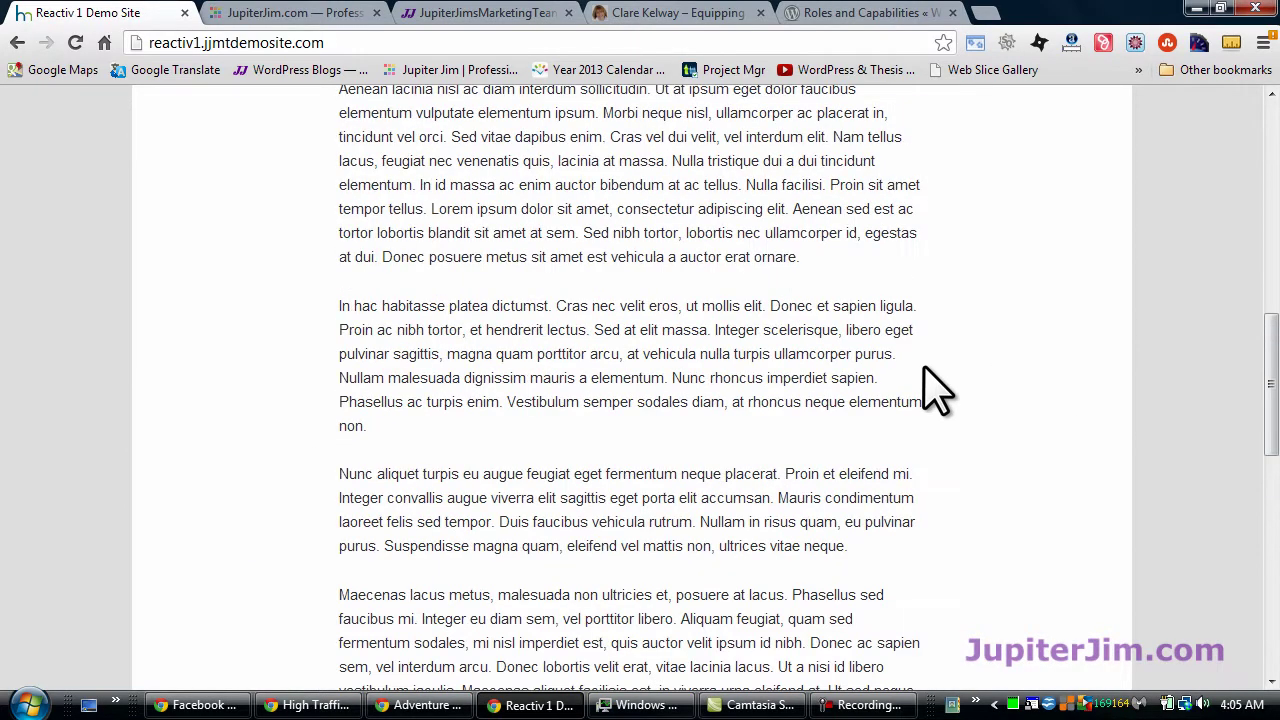
pyautogui.scroll(5, 930, 391)
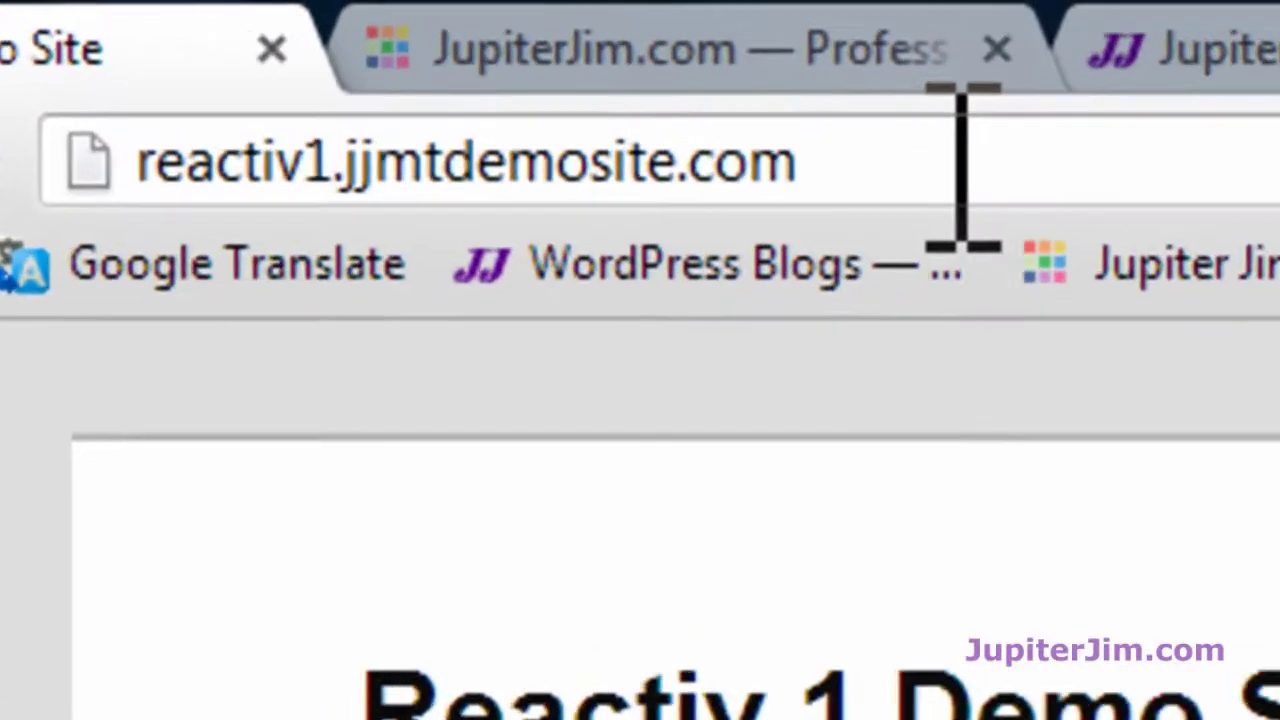
# Step: Go to the site's /wp-admin/ address
pyautogui.click(962, 165)
pyautogui.click(962, 165)
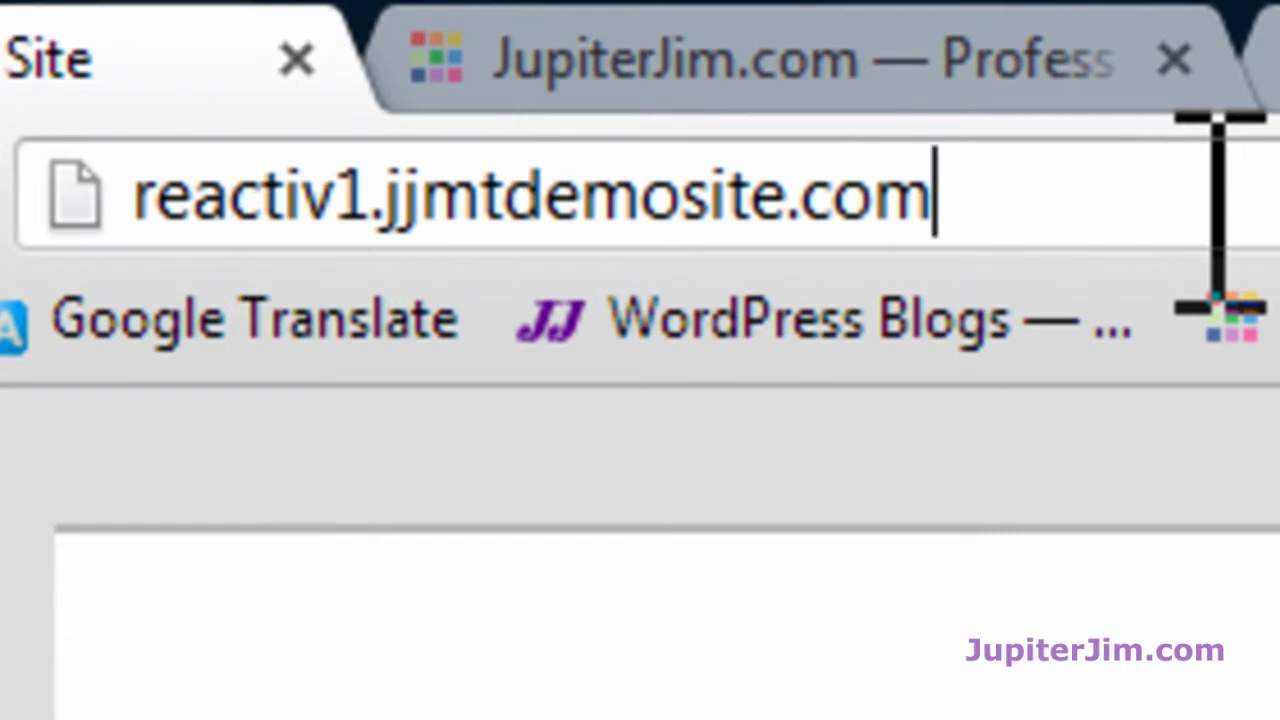
pyautogui.write('/wp')
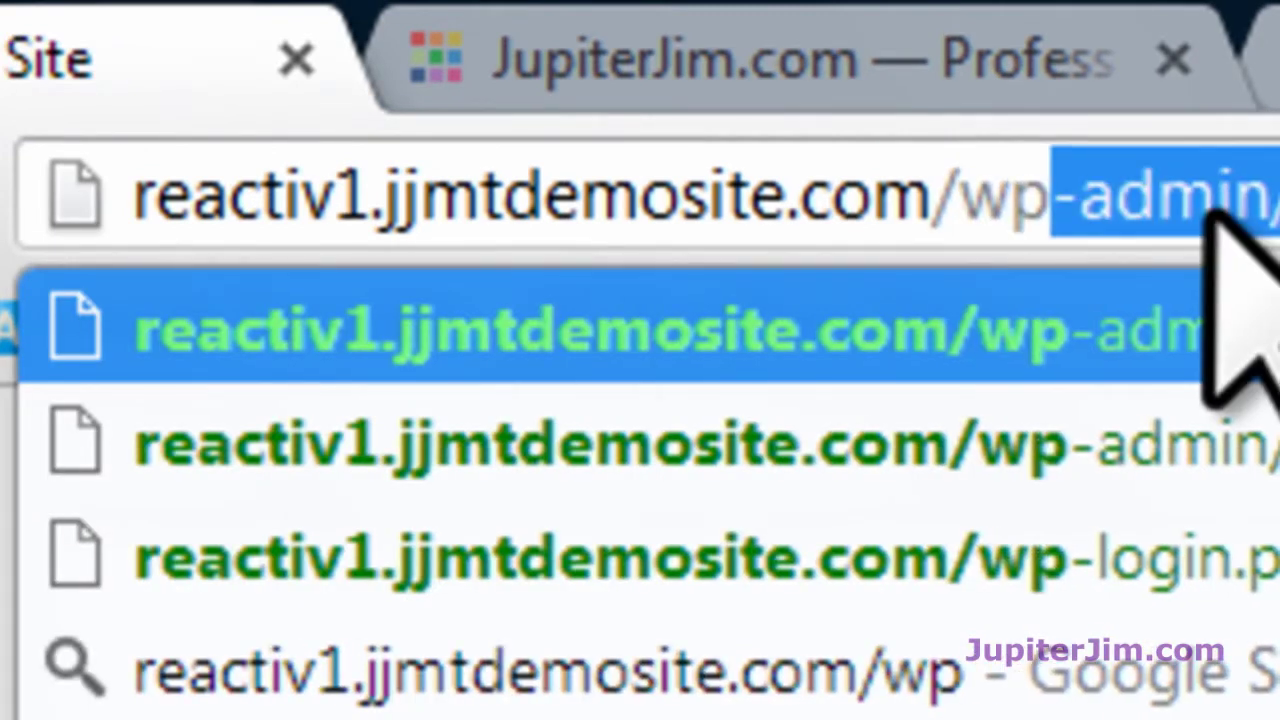
pyautogui.write('-admin')
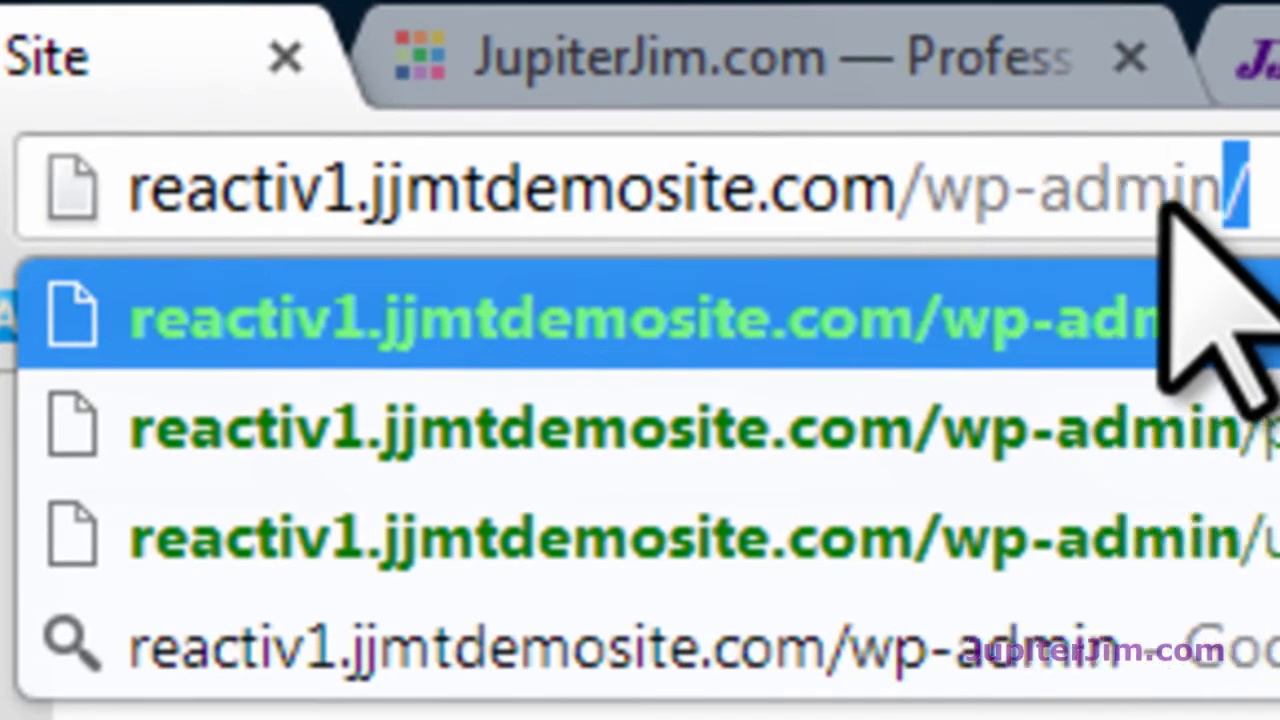
pyautogui.write('/')
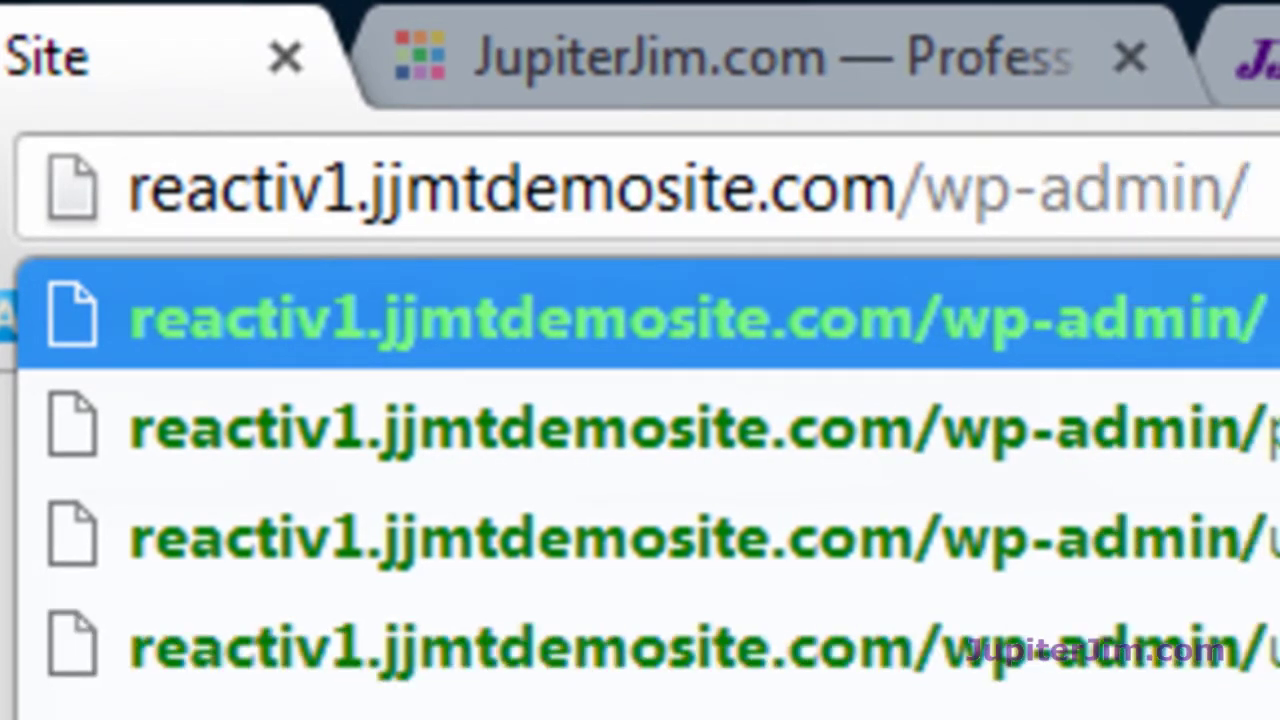
pyautogui.press('Return')
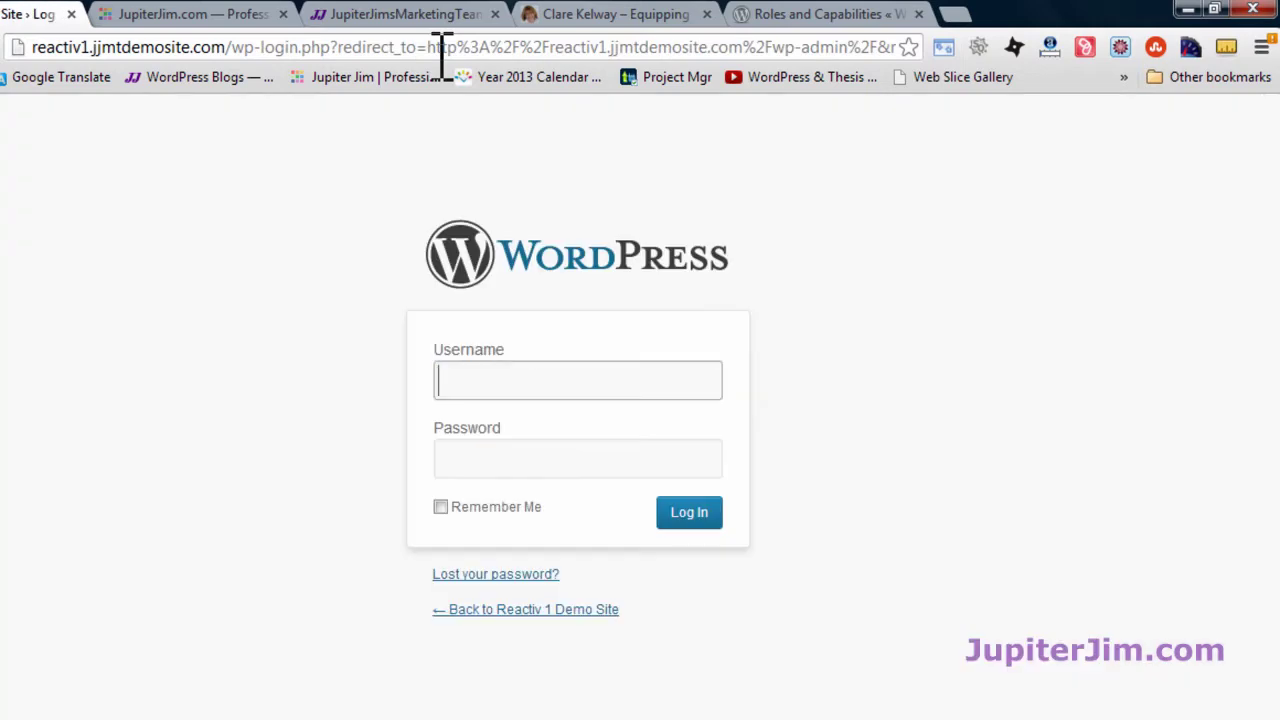
# Step: Log in with the saved administrator username and the account password
pyautogui.write('whoe')
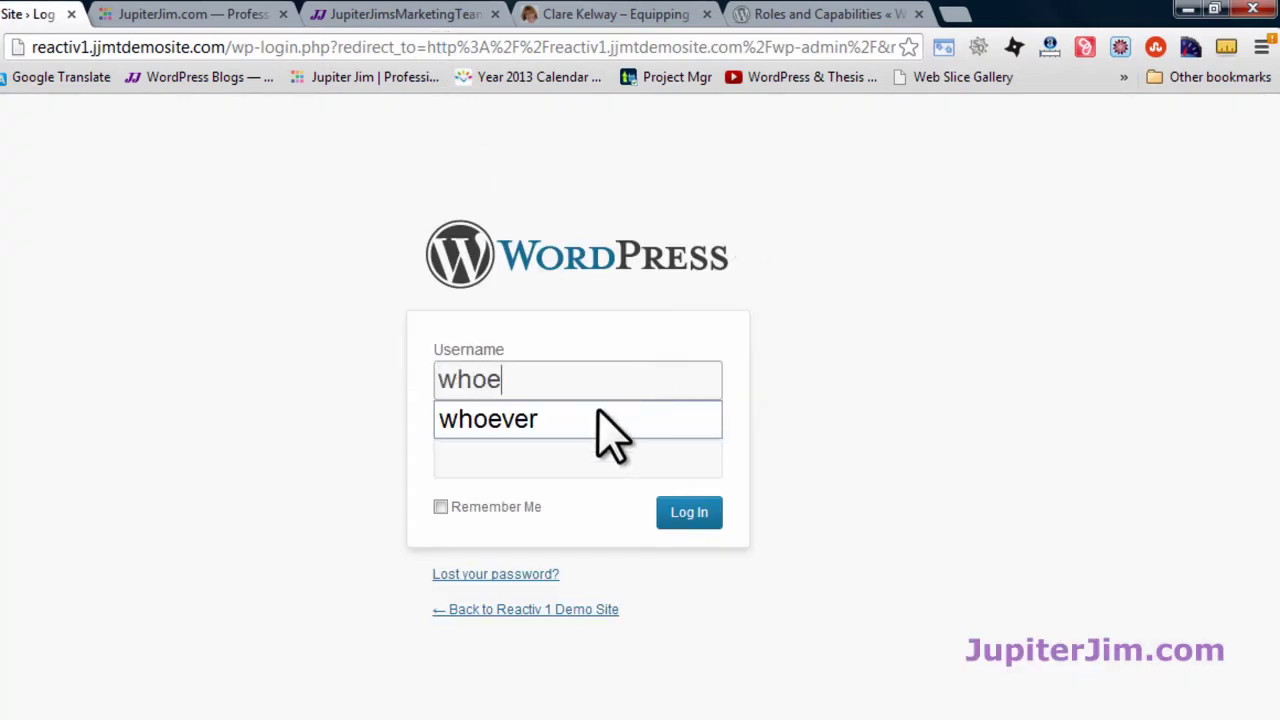
pyautogui.click(600, 418)
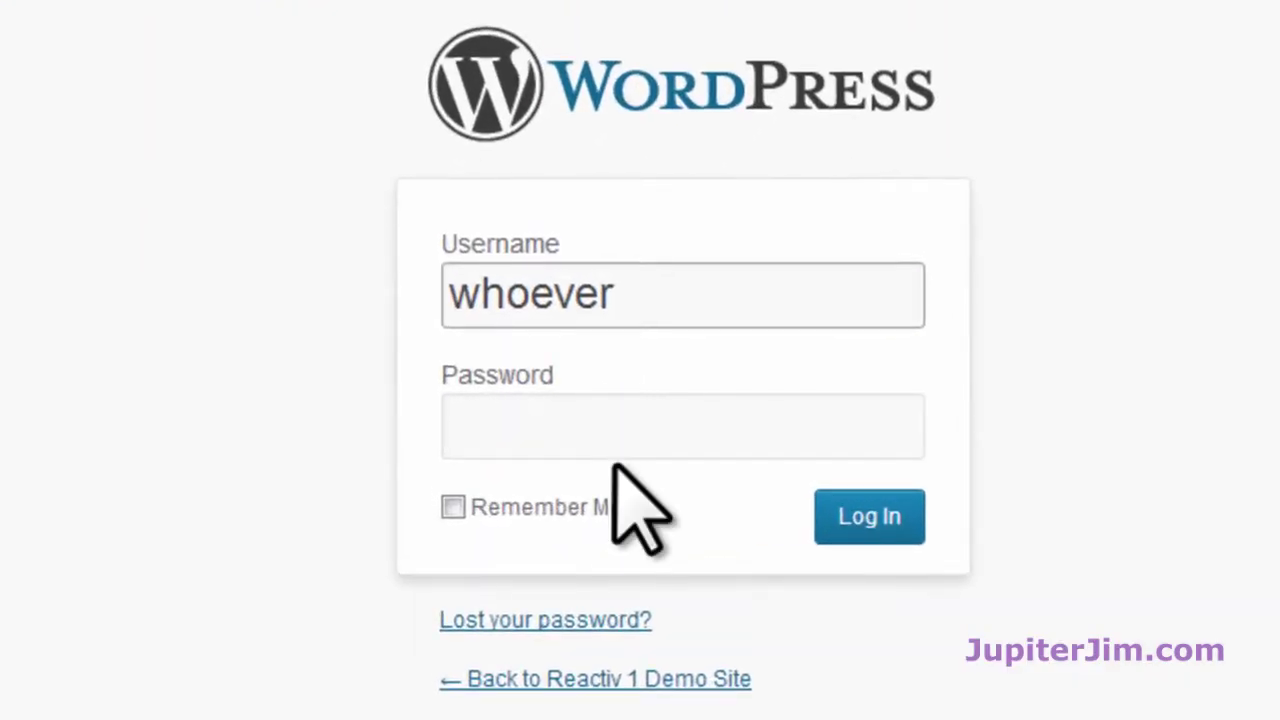
pyautogui.click(615, 438)
pyautogui.write('••••••••')
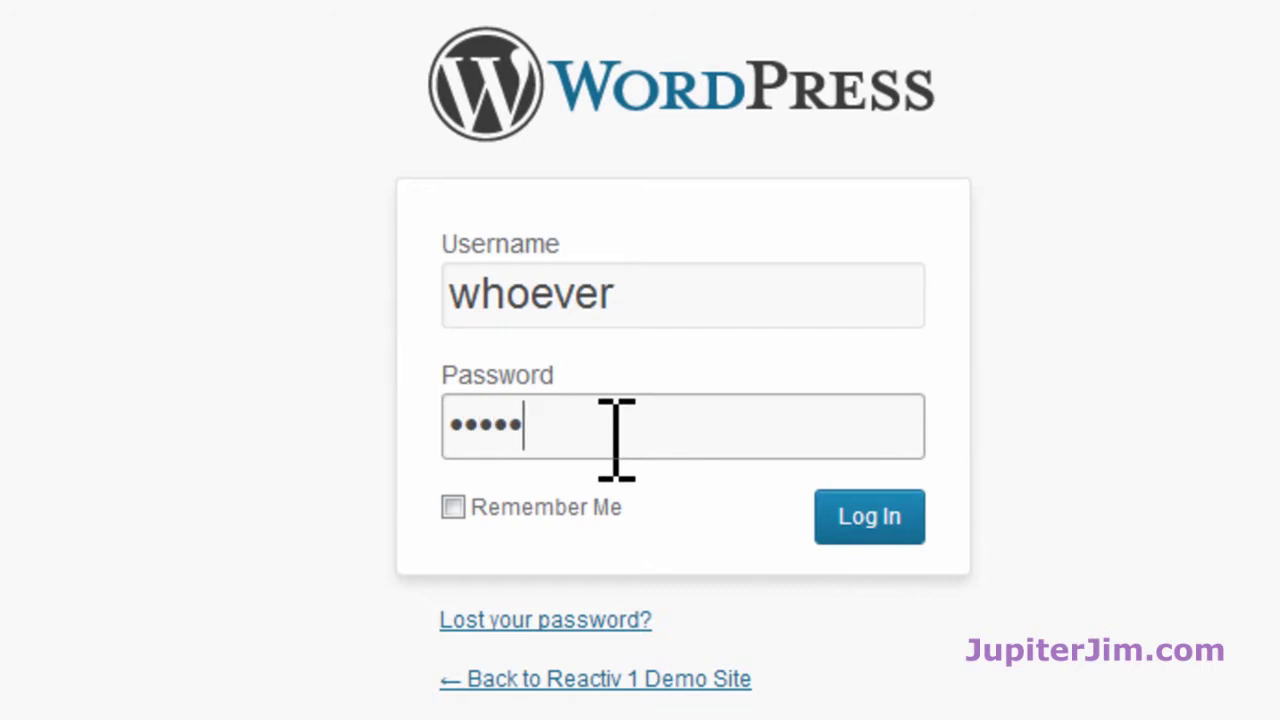
pyautogui.click(870, 527)
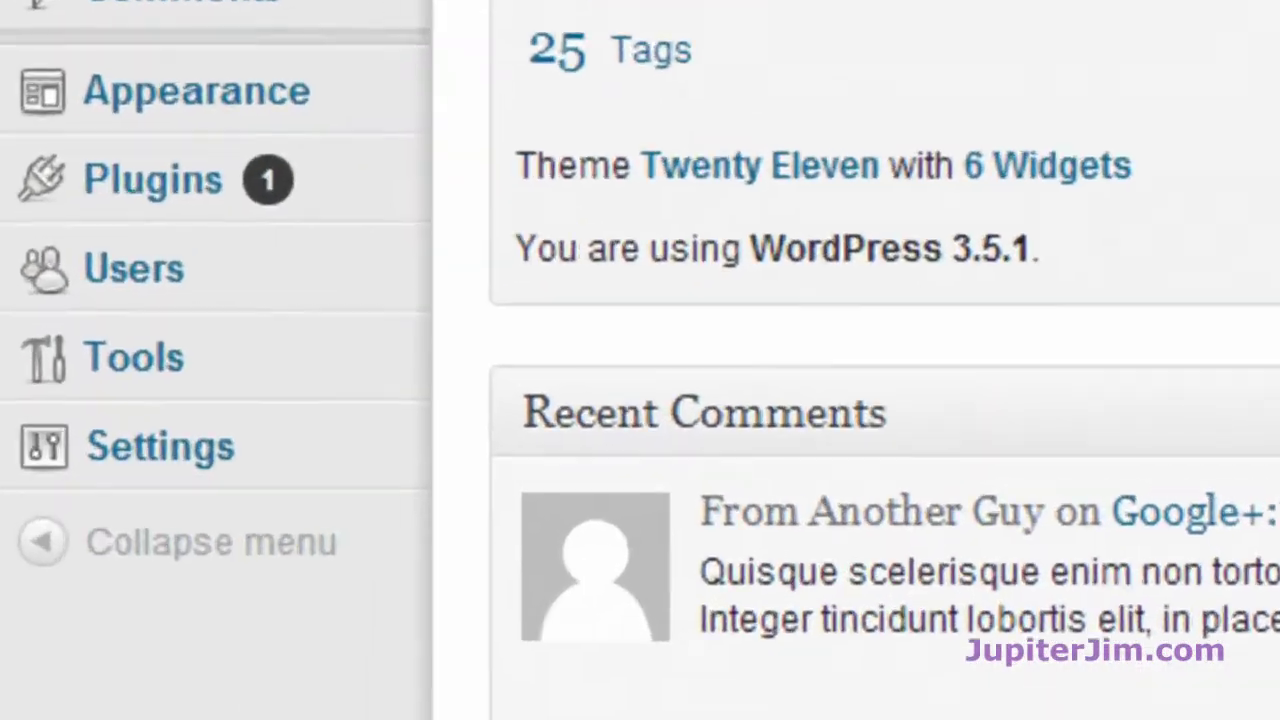
# Step: Open Users > All Users and point out the lone Administrator account
pyautogui.moveTo(201, 280)
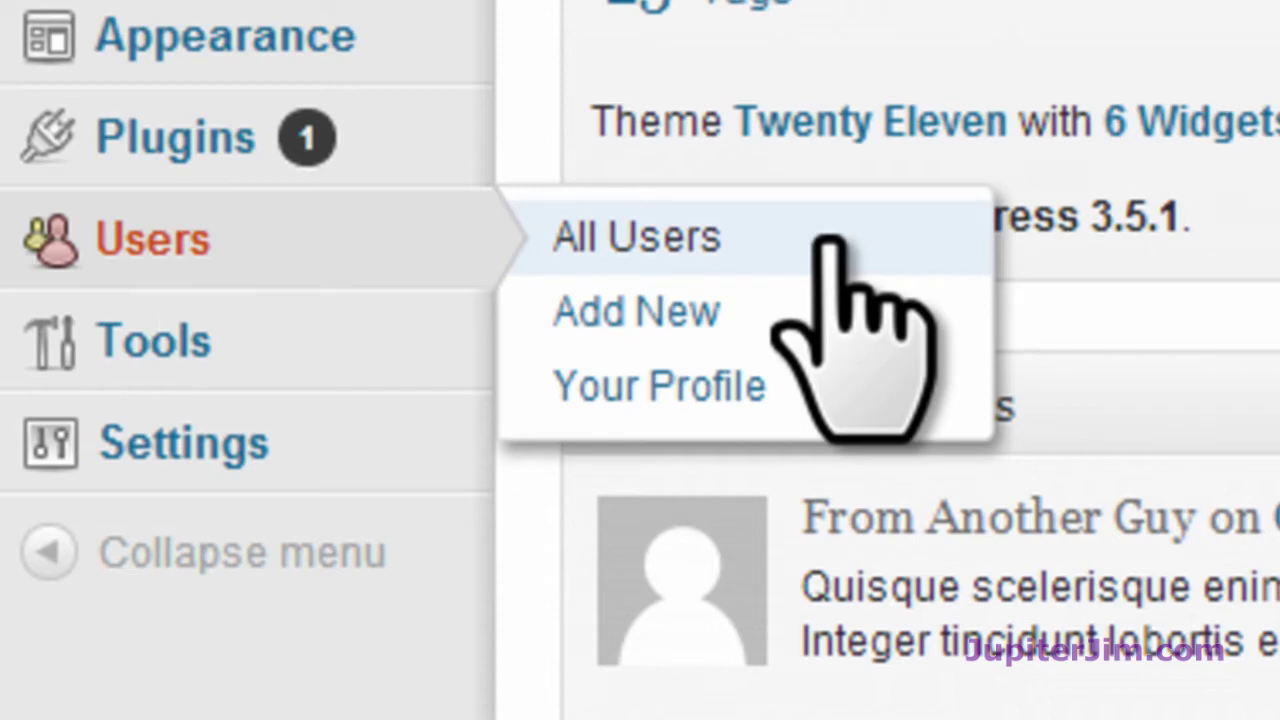
pyautogui.click(828, 240)
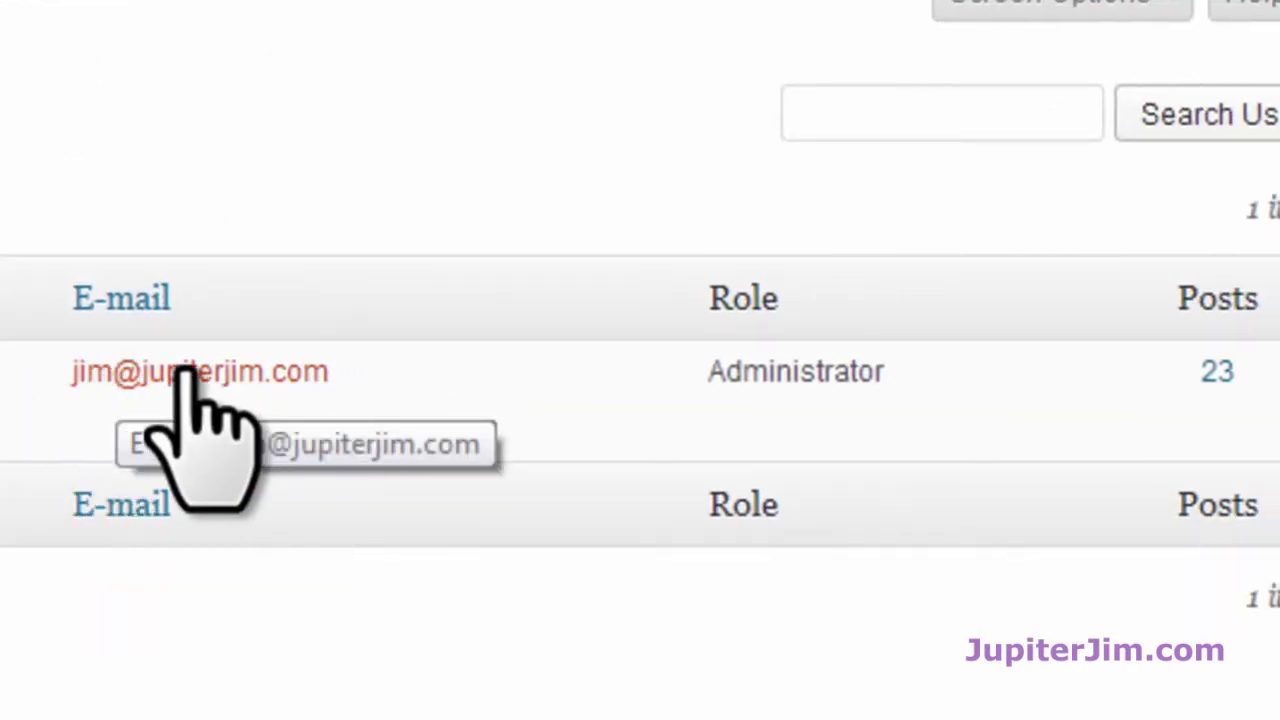
pyautogui.doubleClick(826, 368)
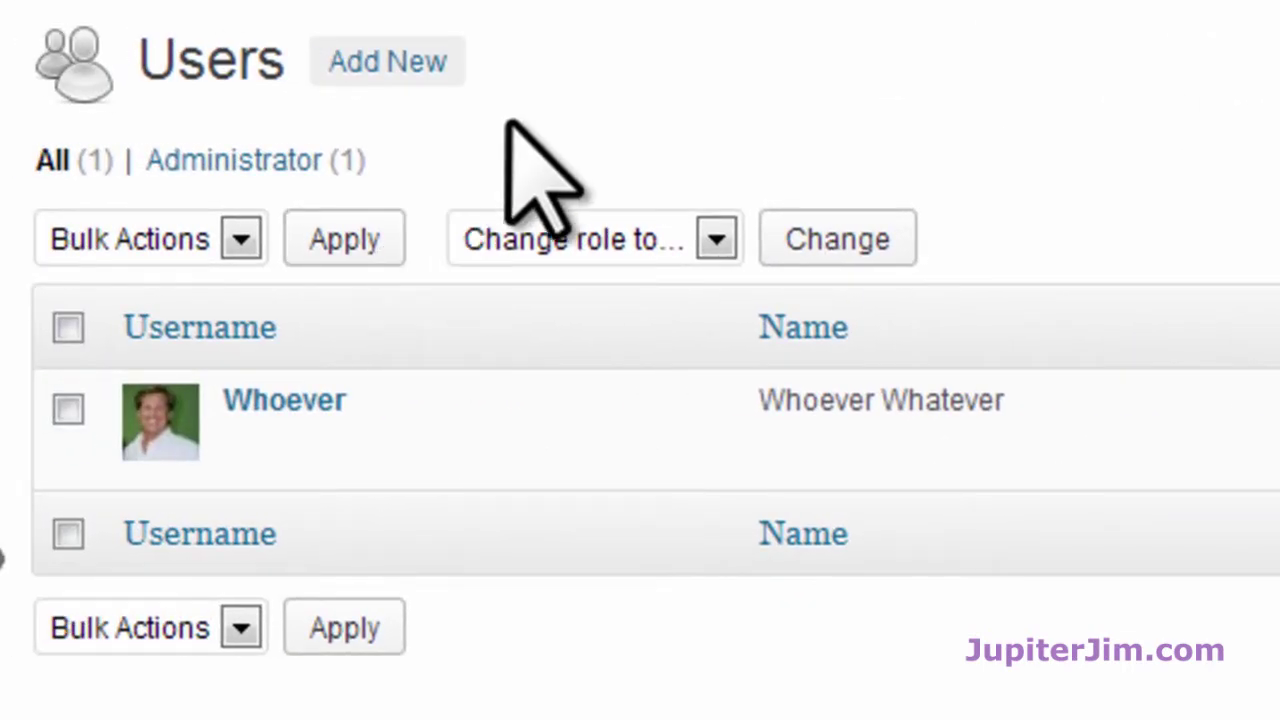
# Step: Start a new user and fill in the lowercase username and e-mail from autofill
pyautogui.click(362, 62)
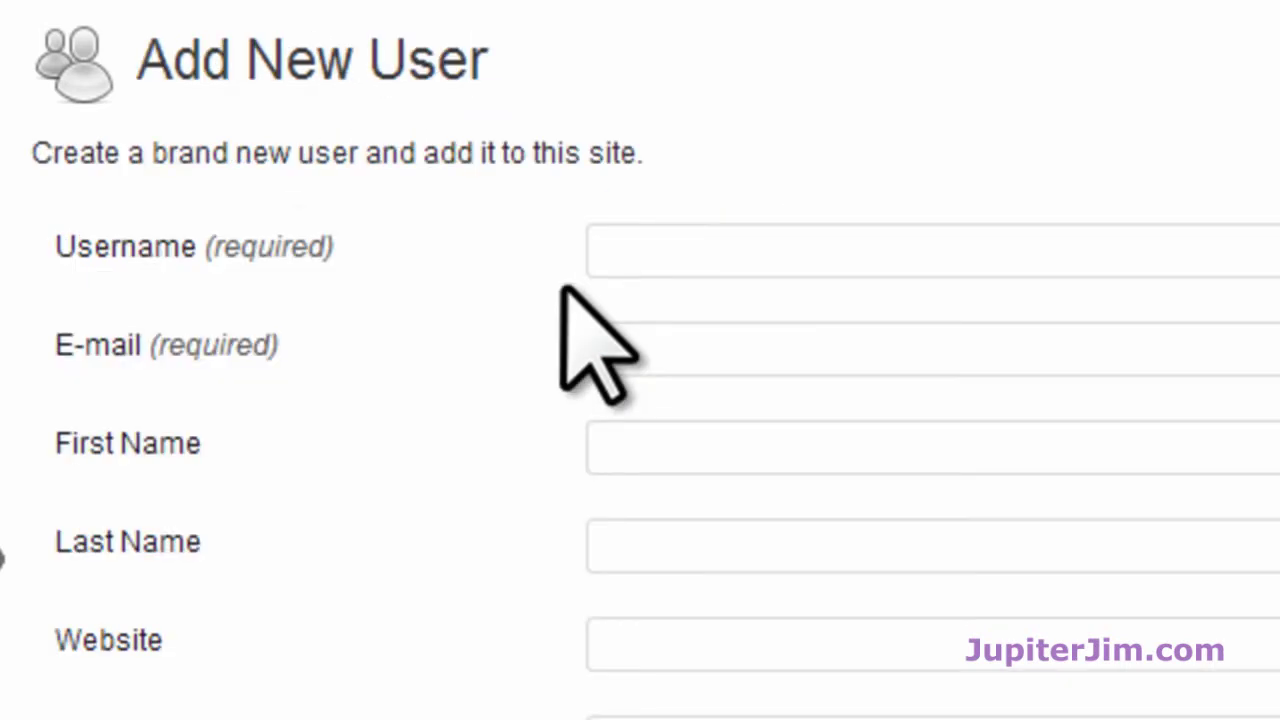
pyautogui.click(651, 244)
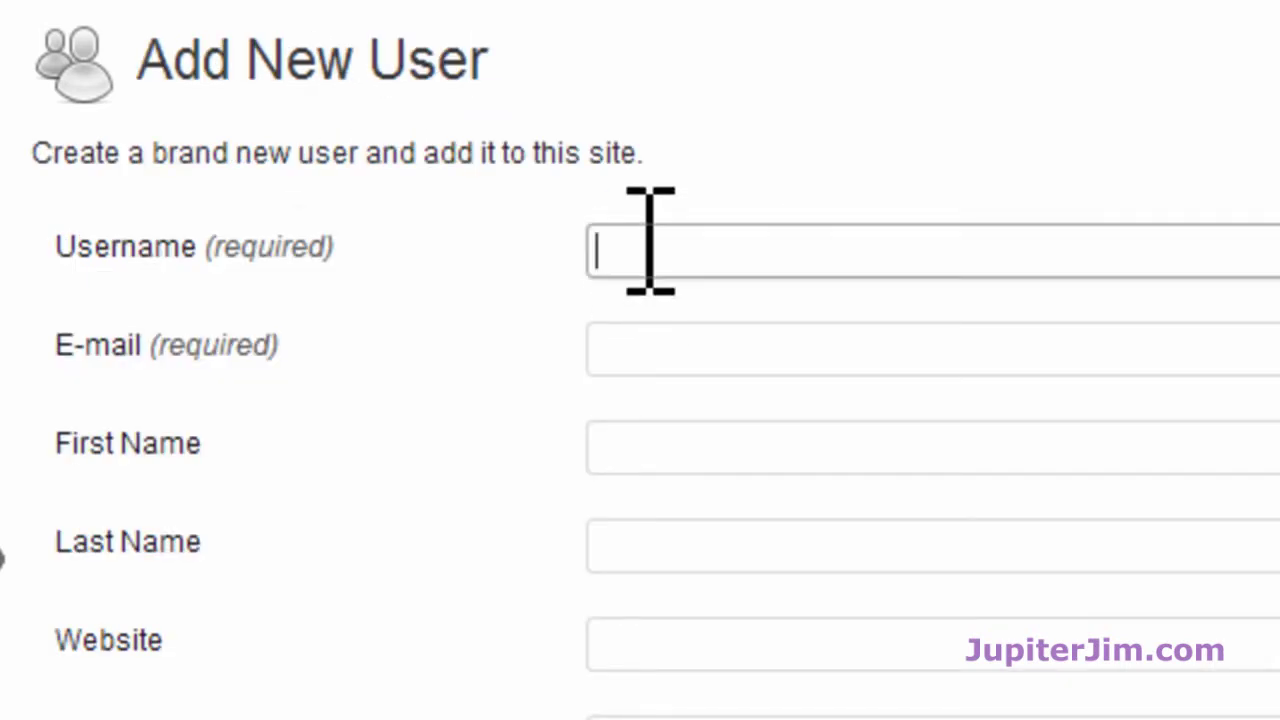
pyautogui.write('Clare')
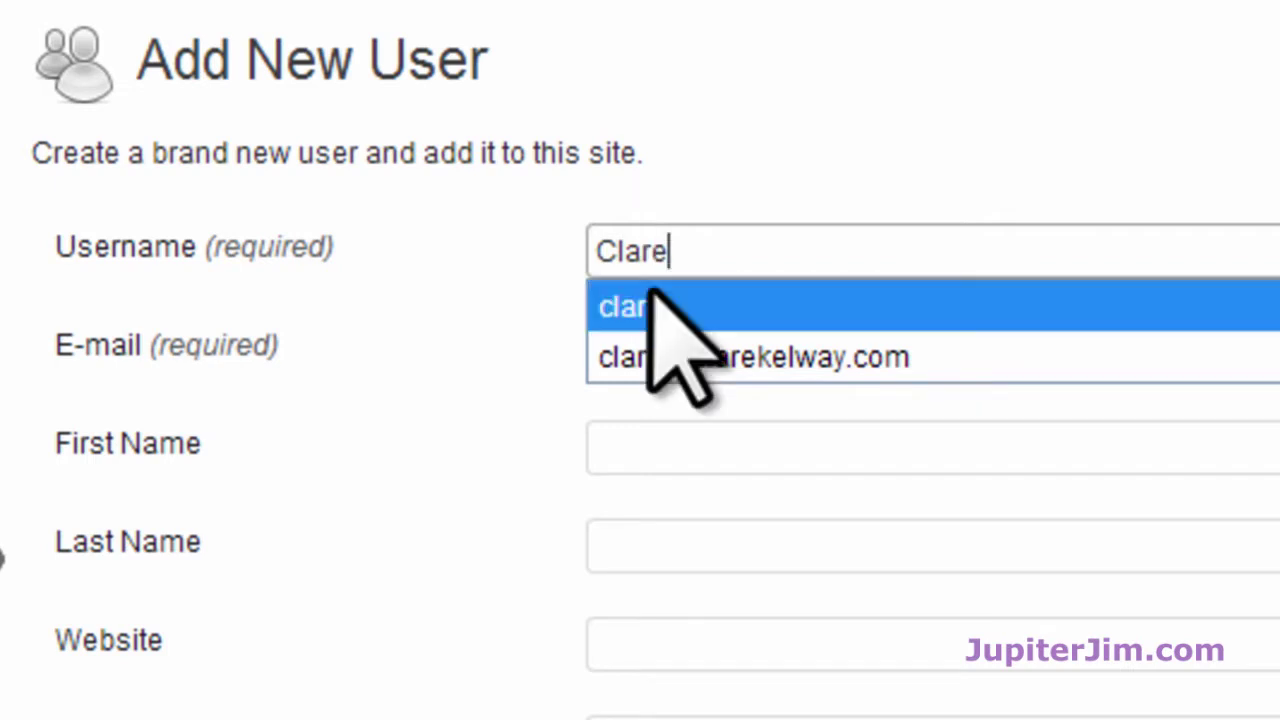
pyautogui.click(640, 305)
pyautogui.click(648, 344)
pyautogui.write('c')
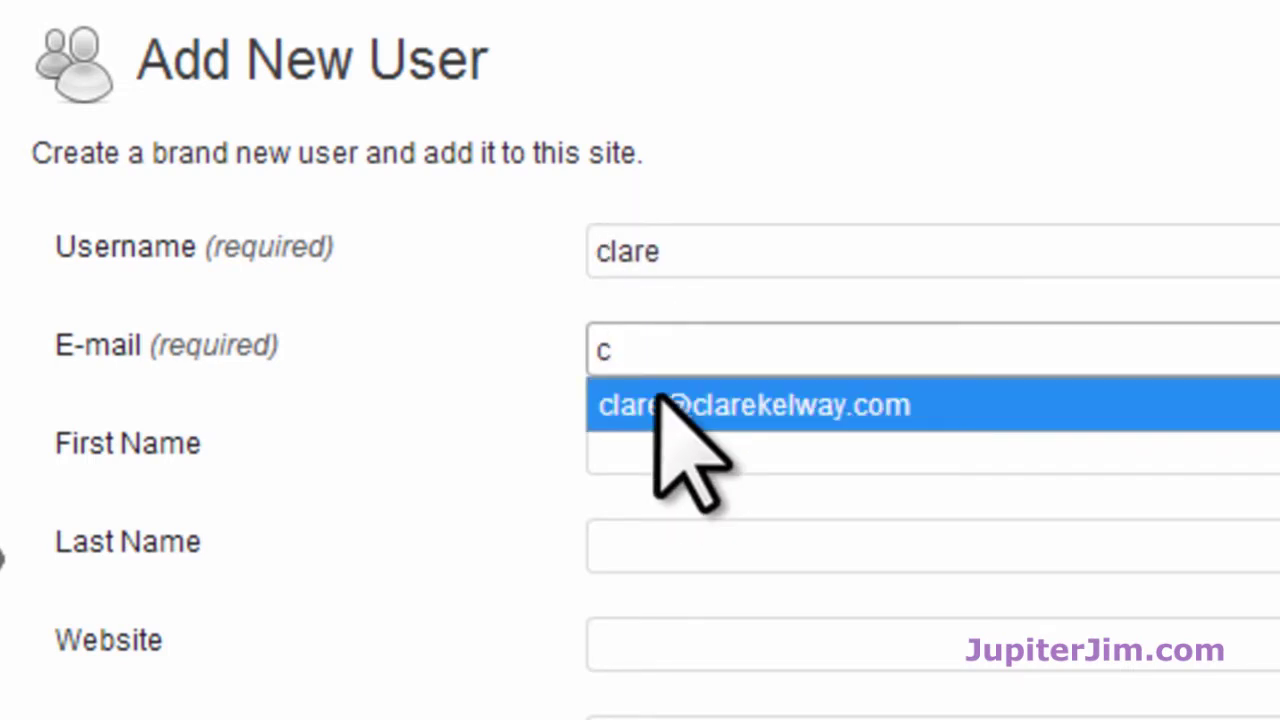
pyautogui.click(658, 400)
# Step: Enter the new user's first name and autofill her last name
pyautogui.click(667, 440)
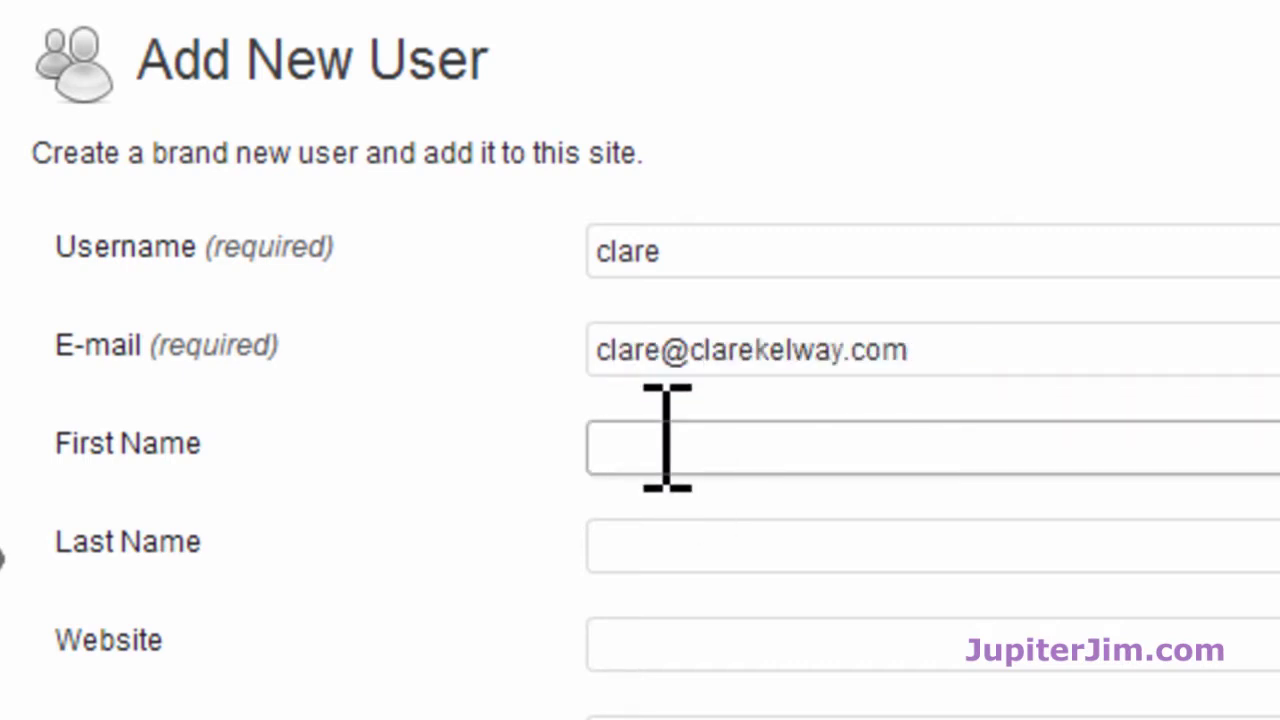
pyautogui.write('Clare')
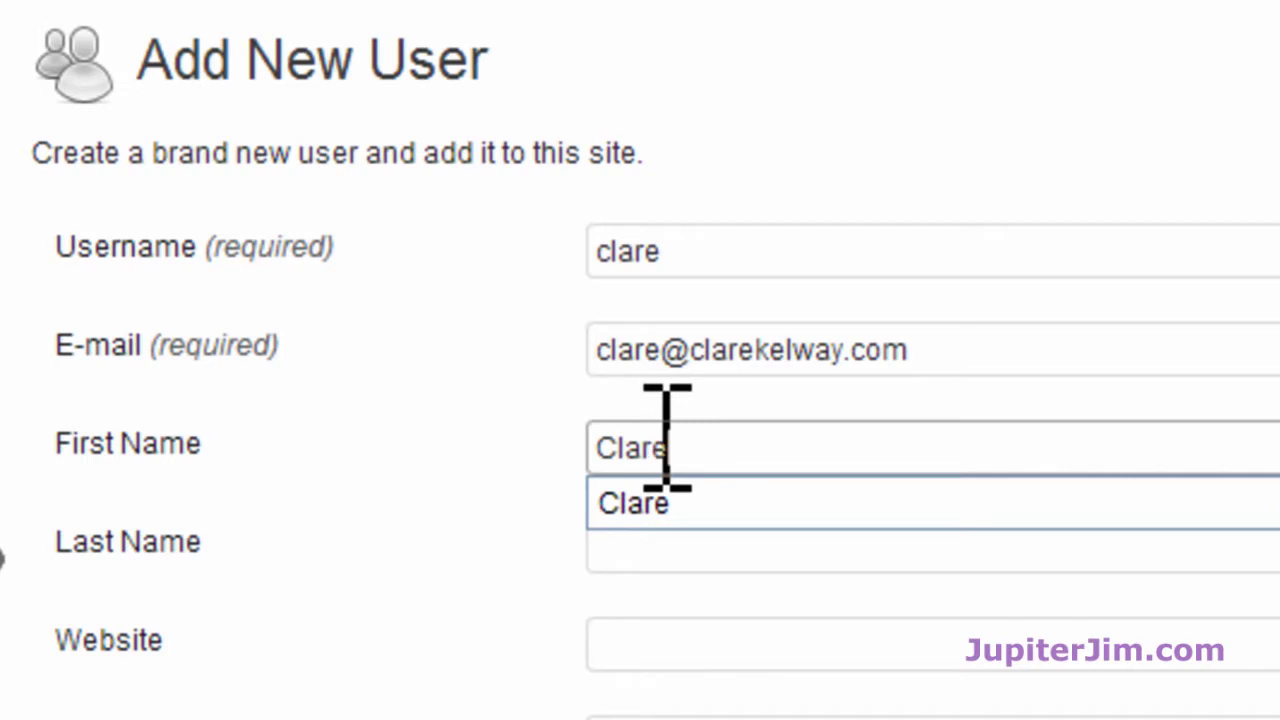
pyautogui.click(957, 548)
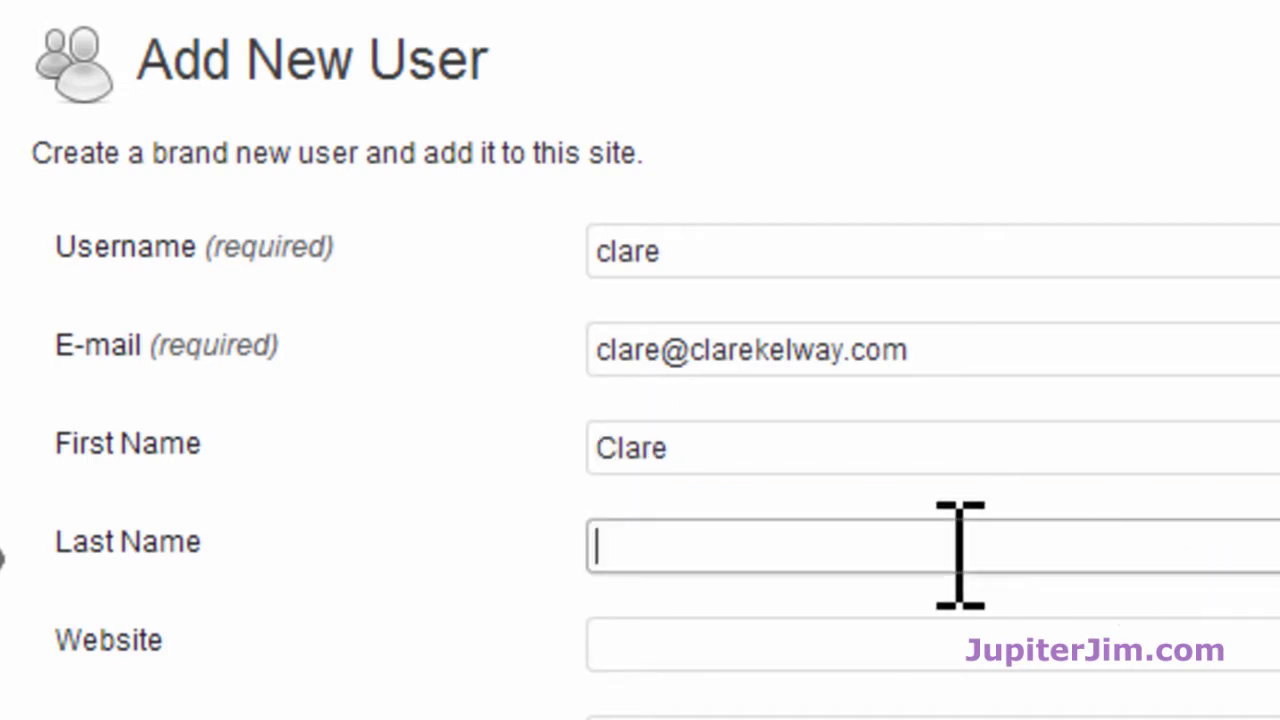
pyautogui.write('K')
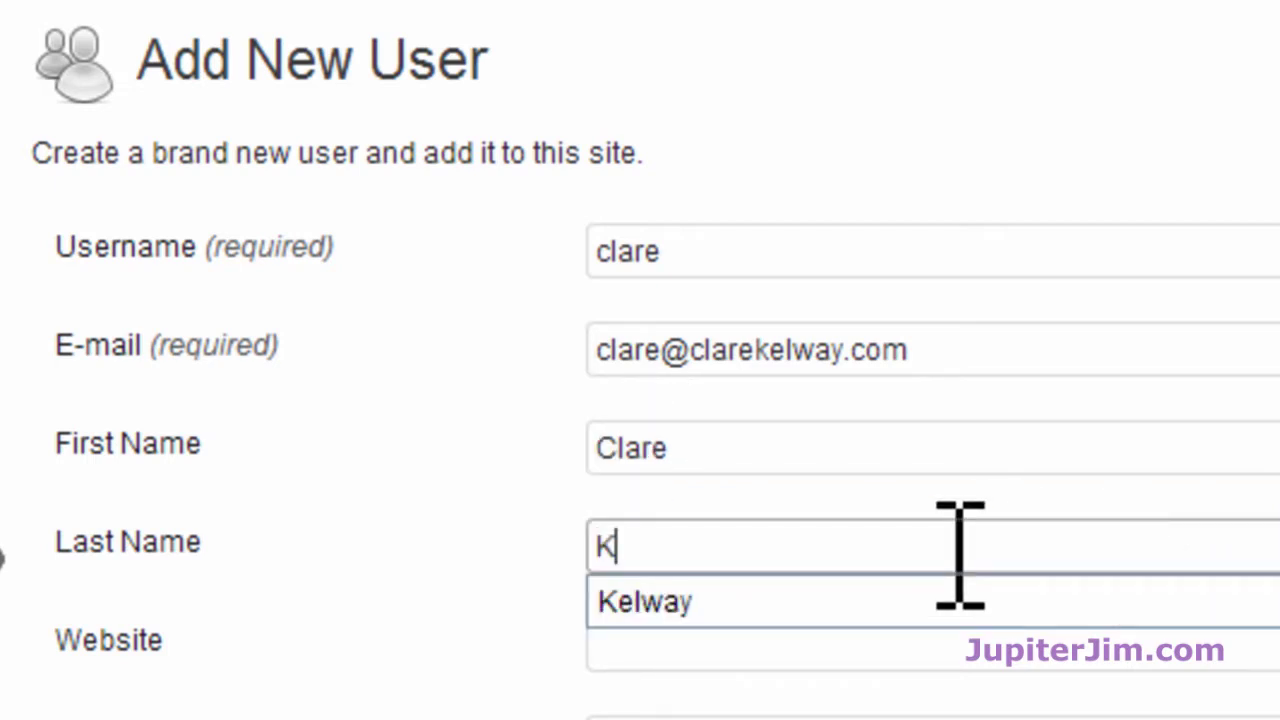
pyautogui.click(863, 598)
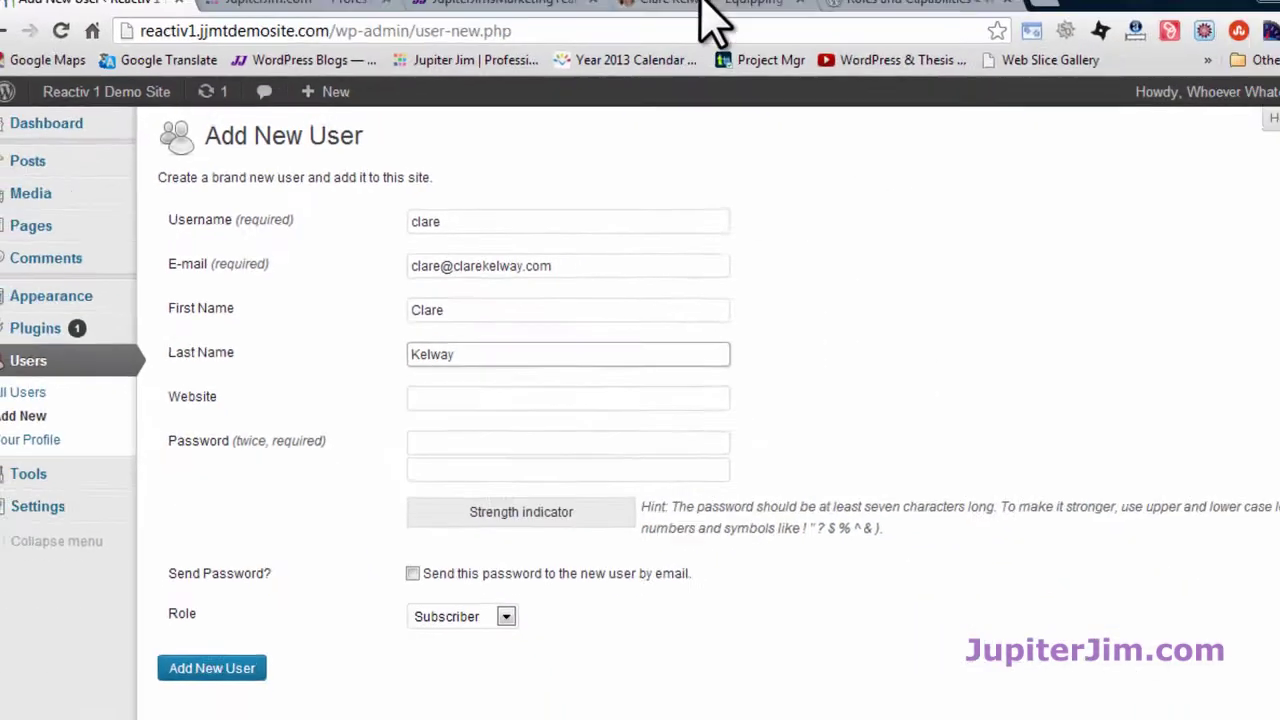
# Step: Select the website address on the new user's site tab to copy it
pyautogui.click(700, 13)
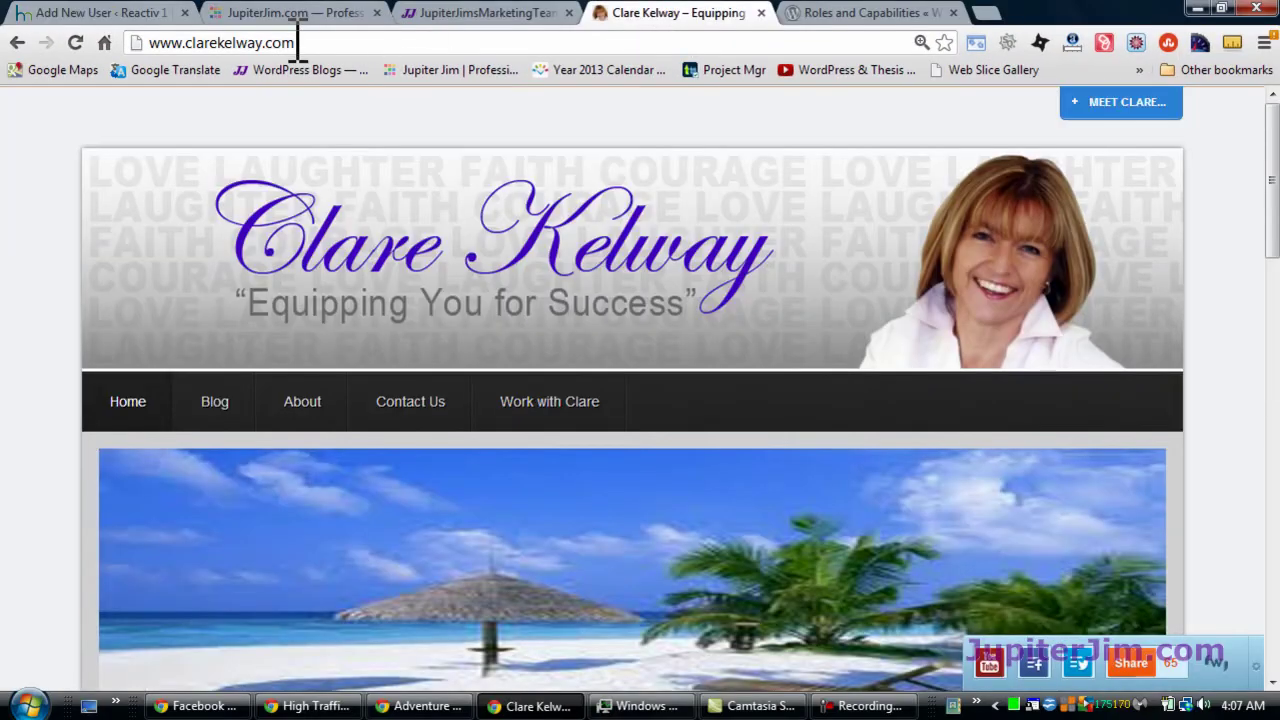
pyautogui.doubleClick(232, 43)
pyautogui.hotkey('ctrl', 'a')
pyautogui.hotkey('ctrl', 'c')
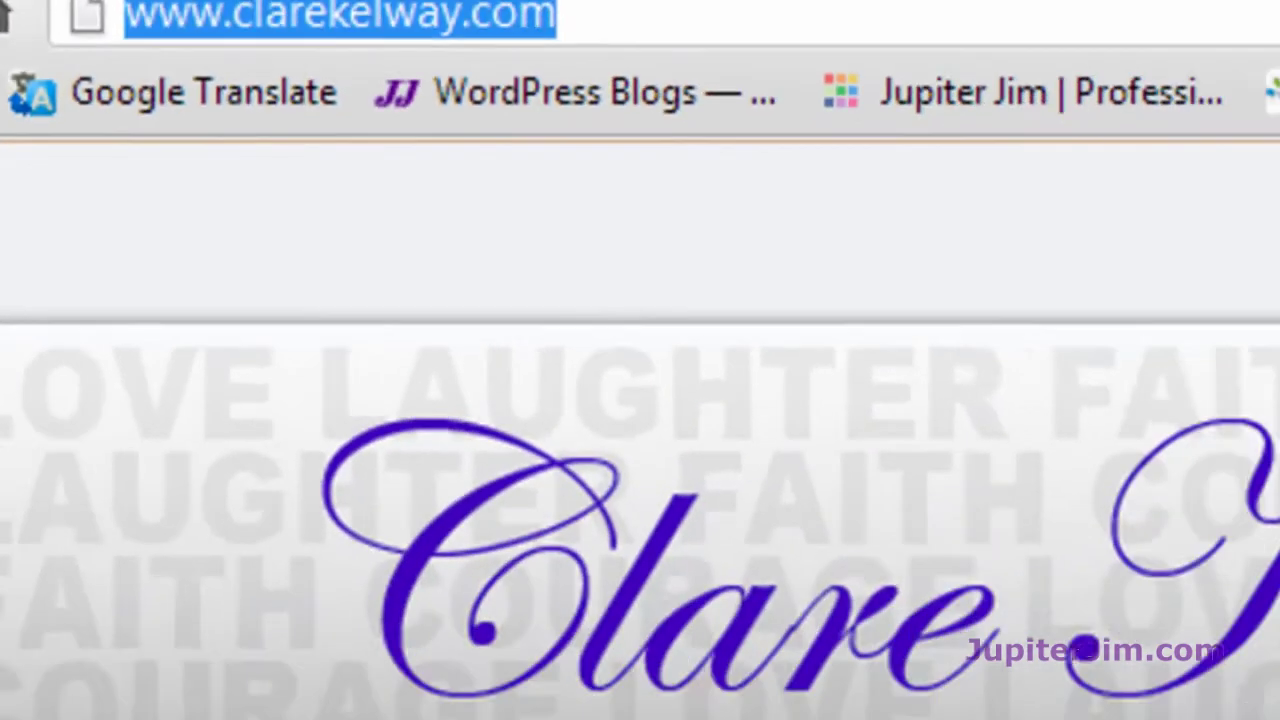
# Step: Paste the copied site address into the new user's Website field
pyautogui.click(500, 55)
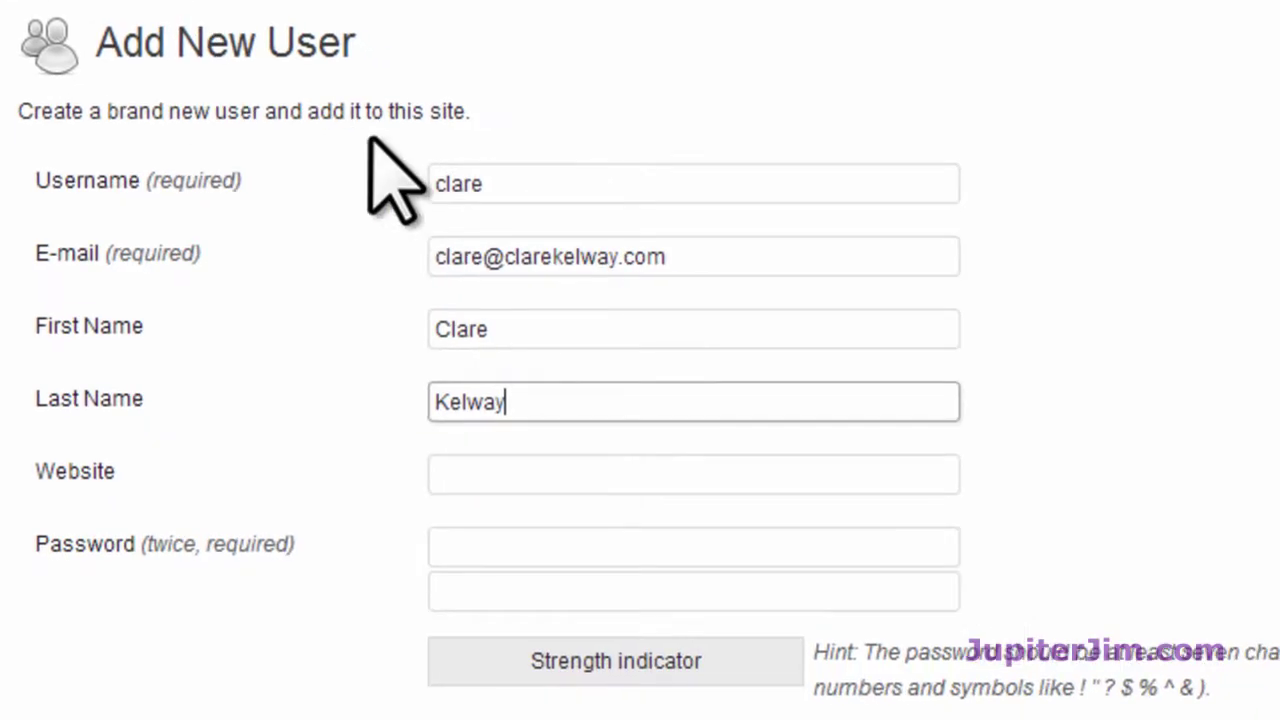
pyautogui.click(500, 475)
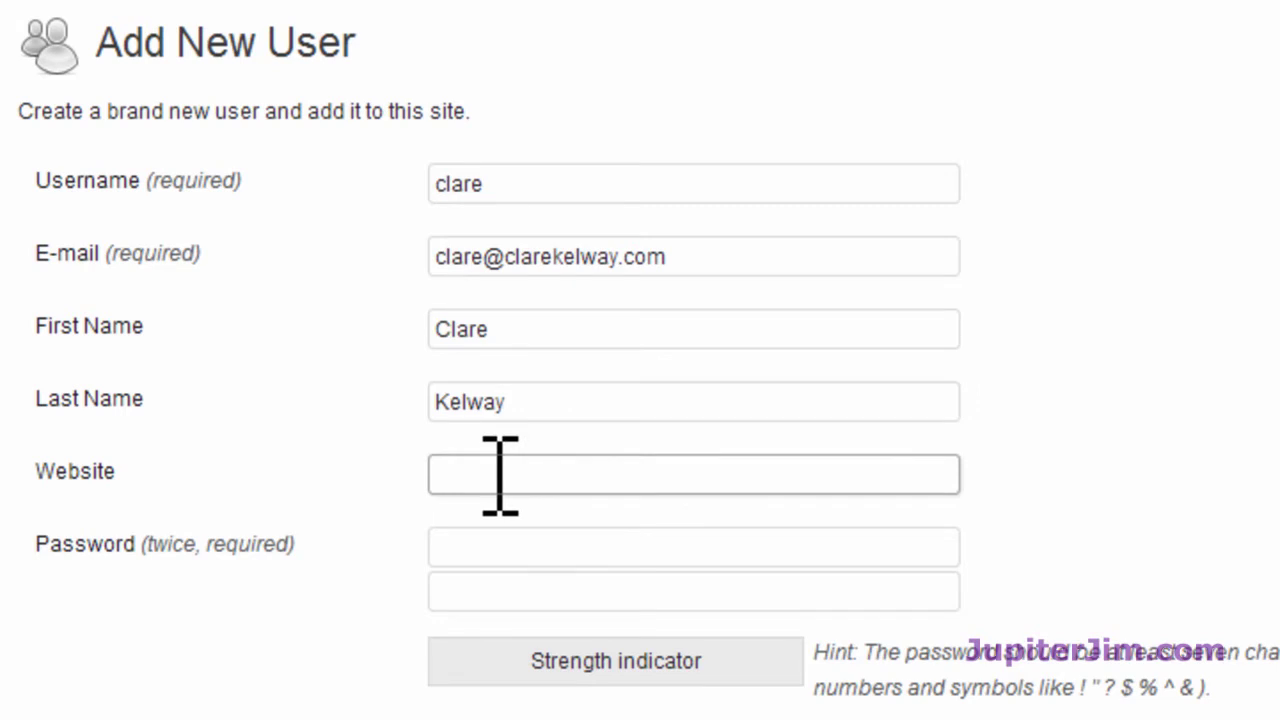
pyautogui.hotkey('ctrl', 'v')
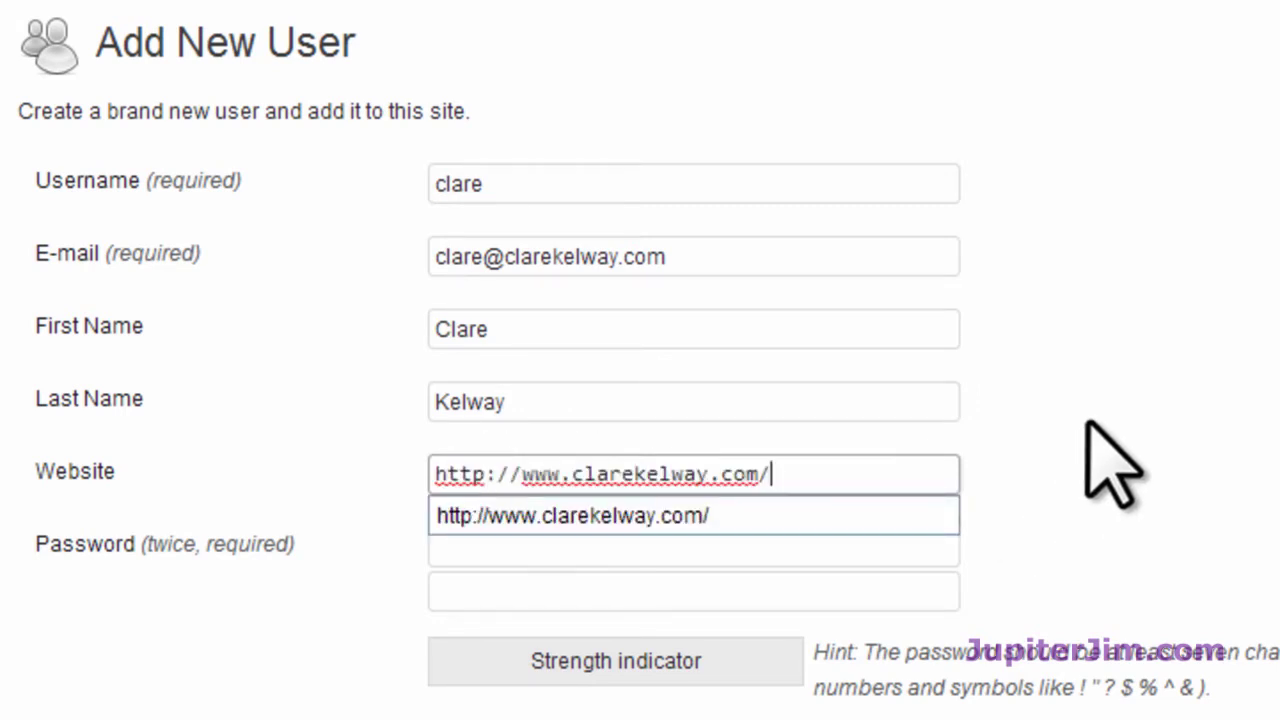
pyautogui.click(1111, 460)
# Step: Enter the password and begin its confirmation
pyautogui.click(613, 548)
pyautogui.write('•••')
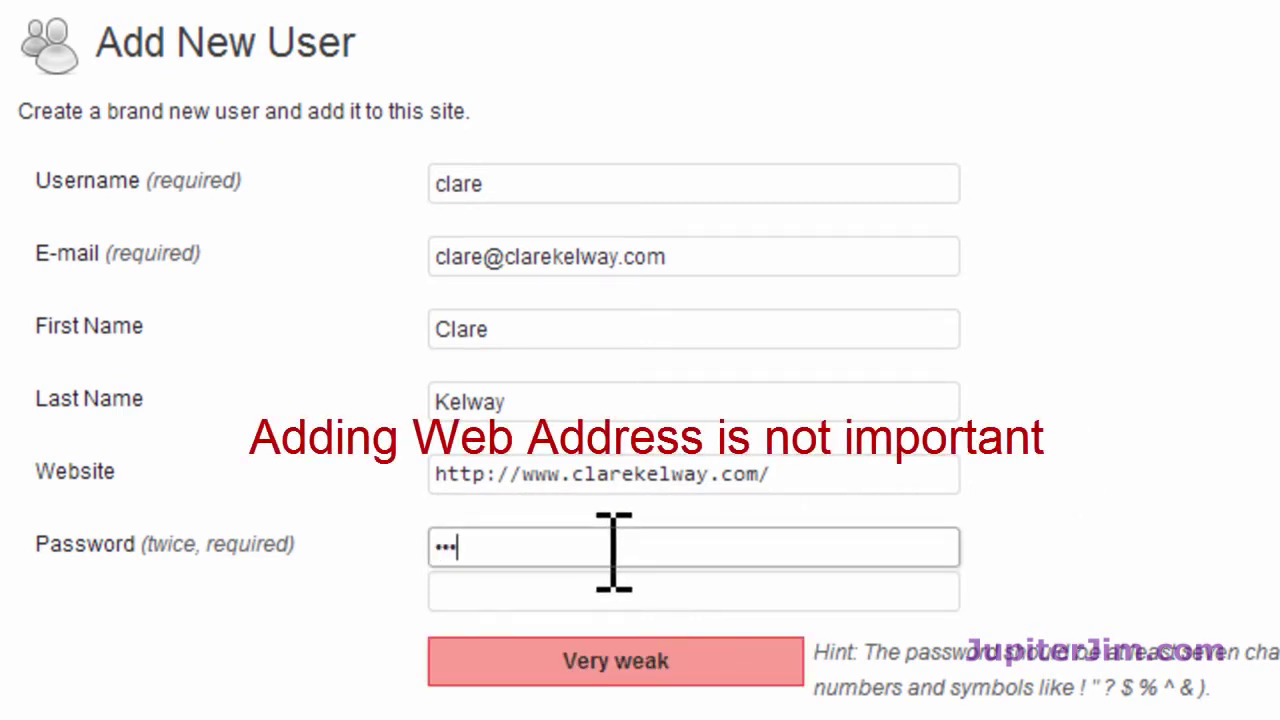
pyautogui.click(577, 594)
pyautogui.write('•••••••')
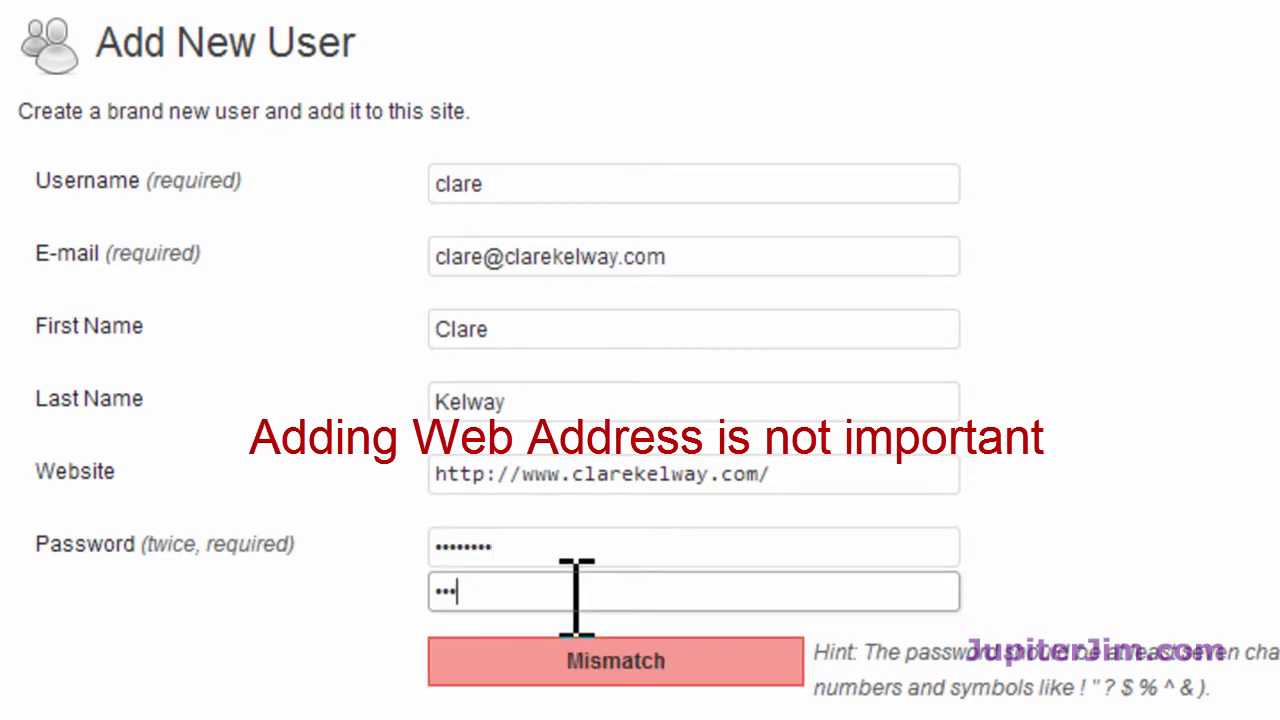
pyautogui.write('•')
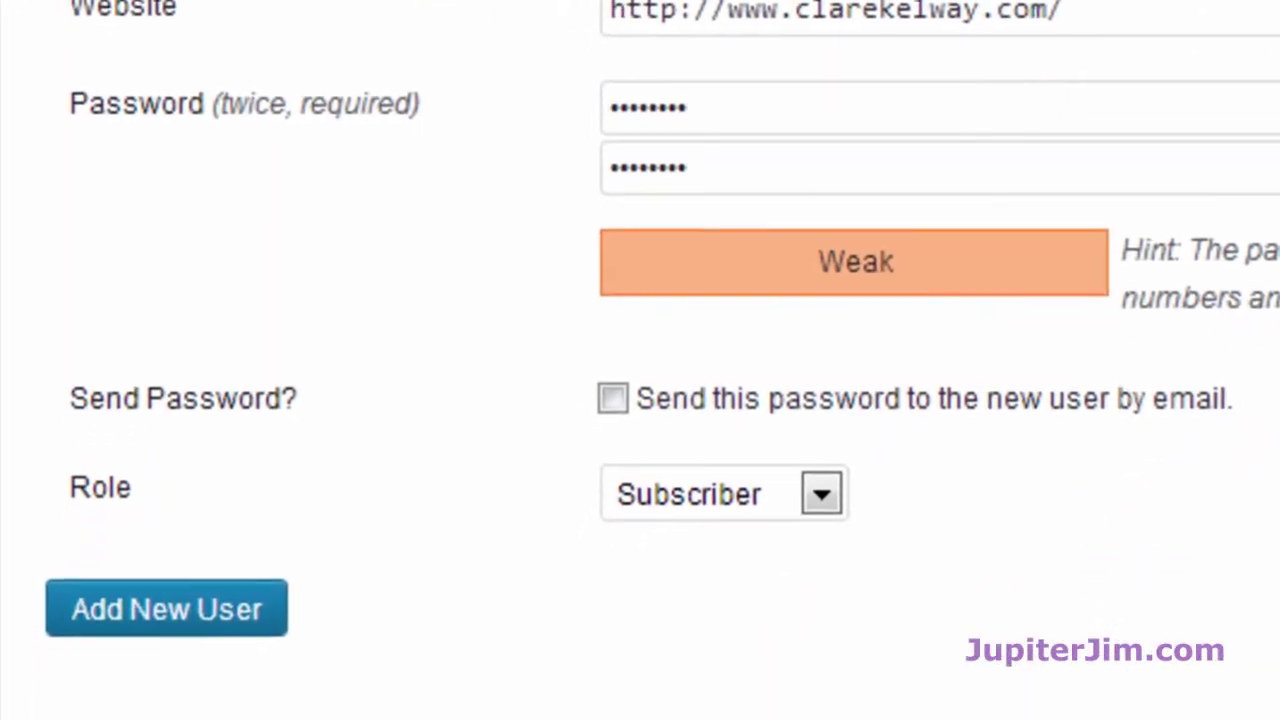
# Step: Keep 'Send this password' checked and try Administrator before leaving the role at Contributor
pyautogui.click(613, 398)
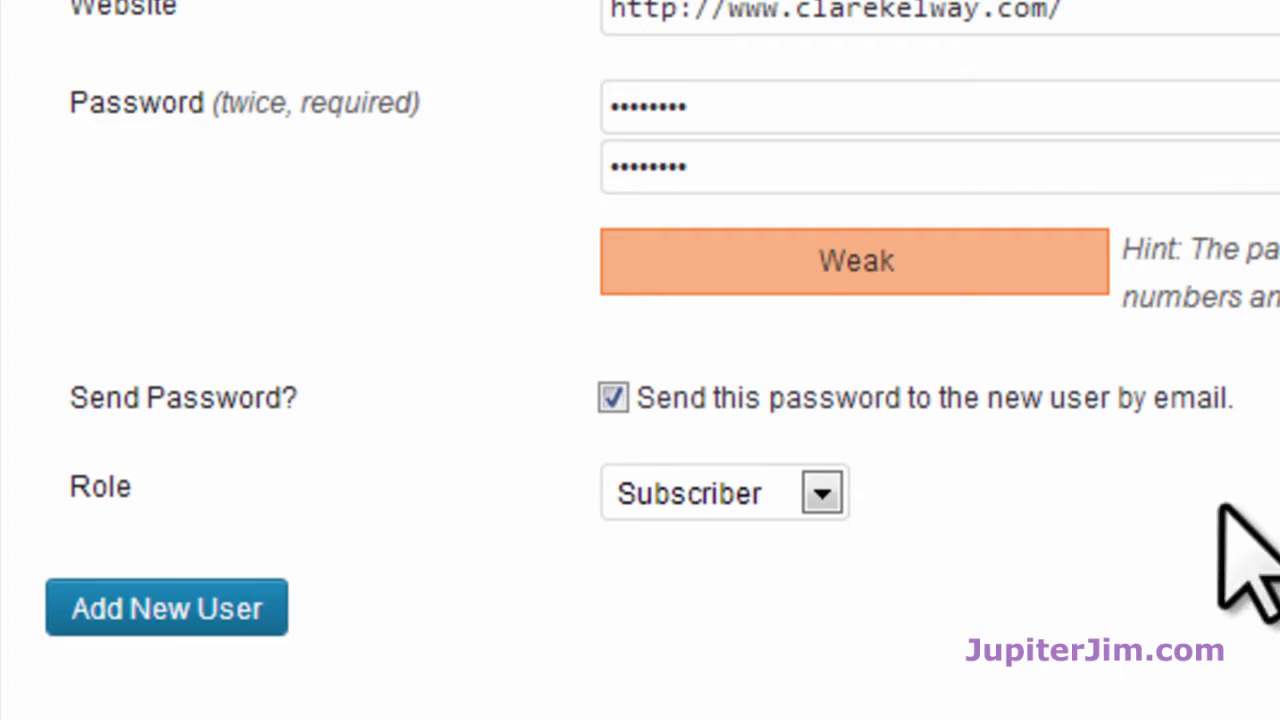
pyautogui.click(612, 399)
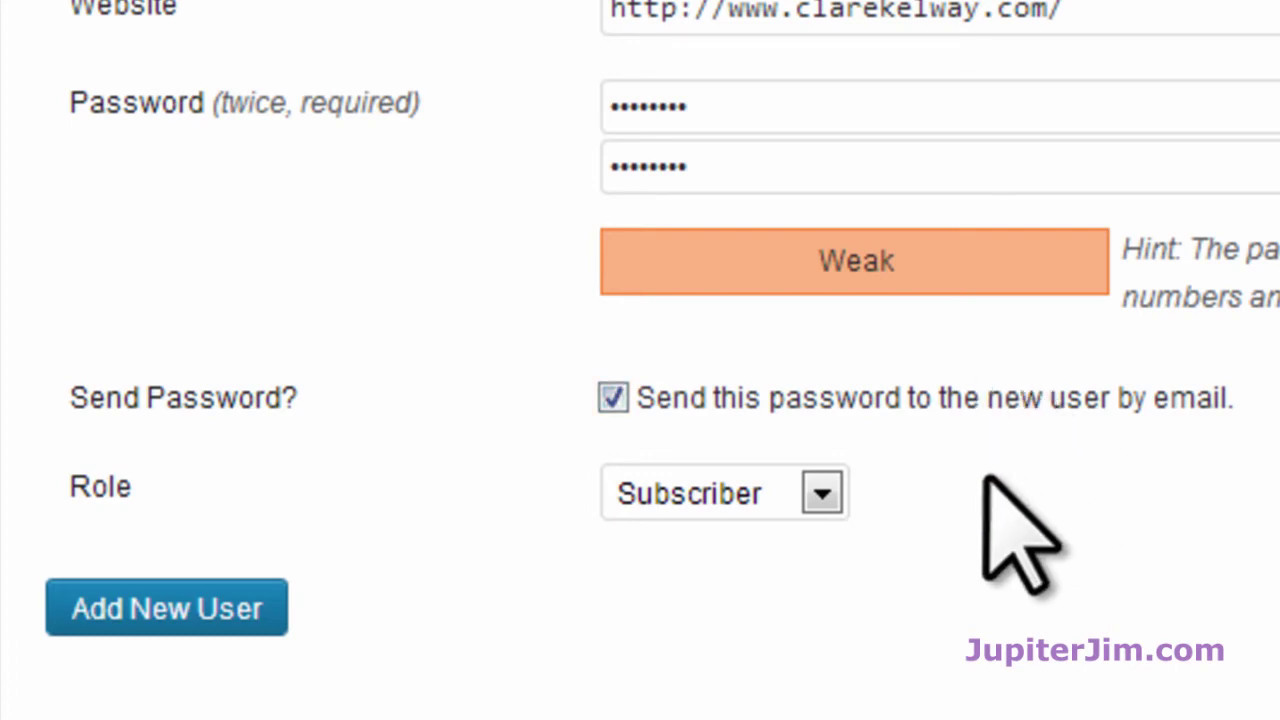
pyautogui.click(822, 494)
pyautogui.click(808, 575)
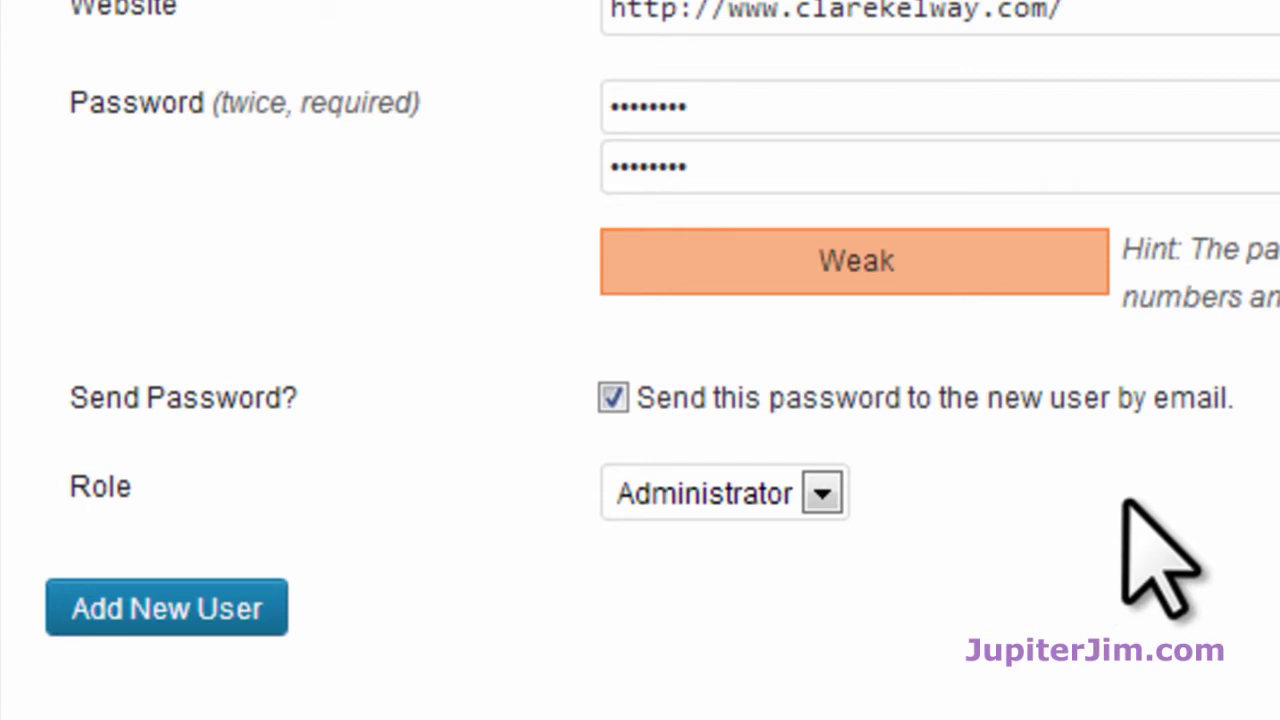
pyautogui.click(823, 494)
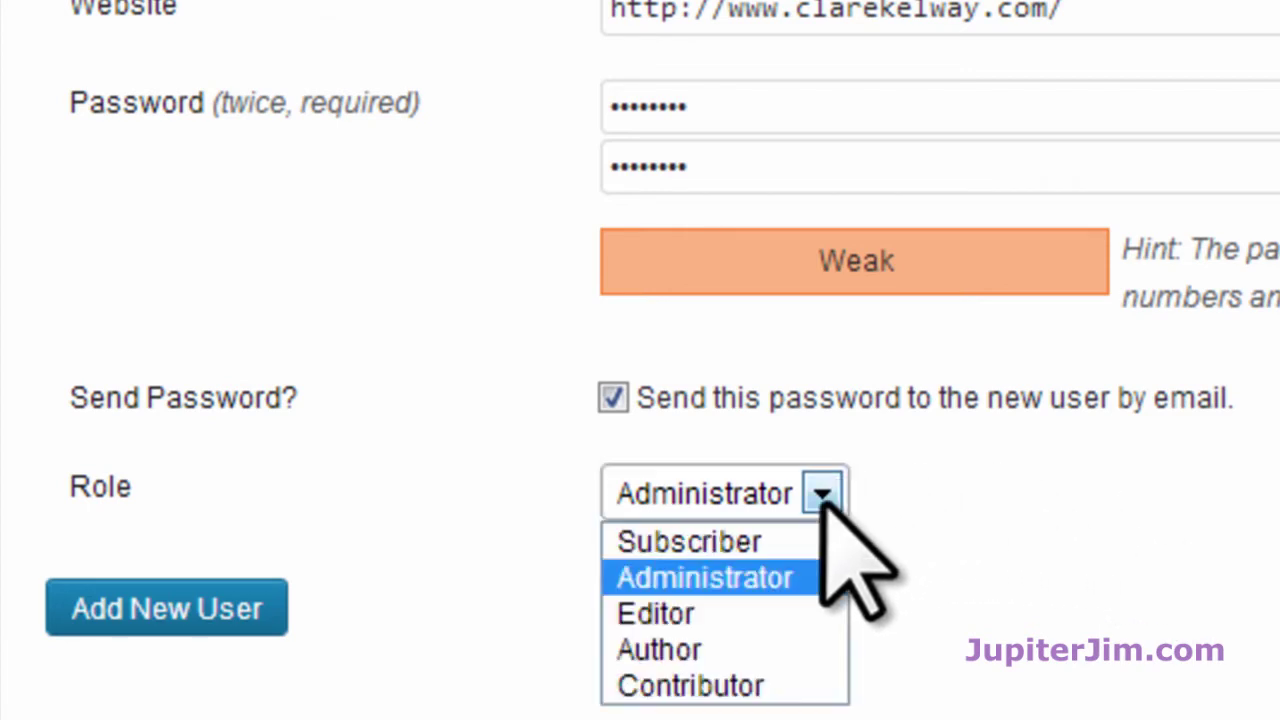
pyautogui.click(785, 690)
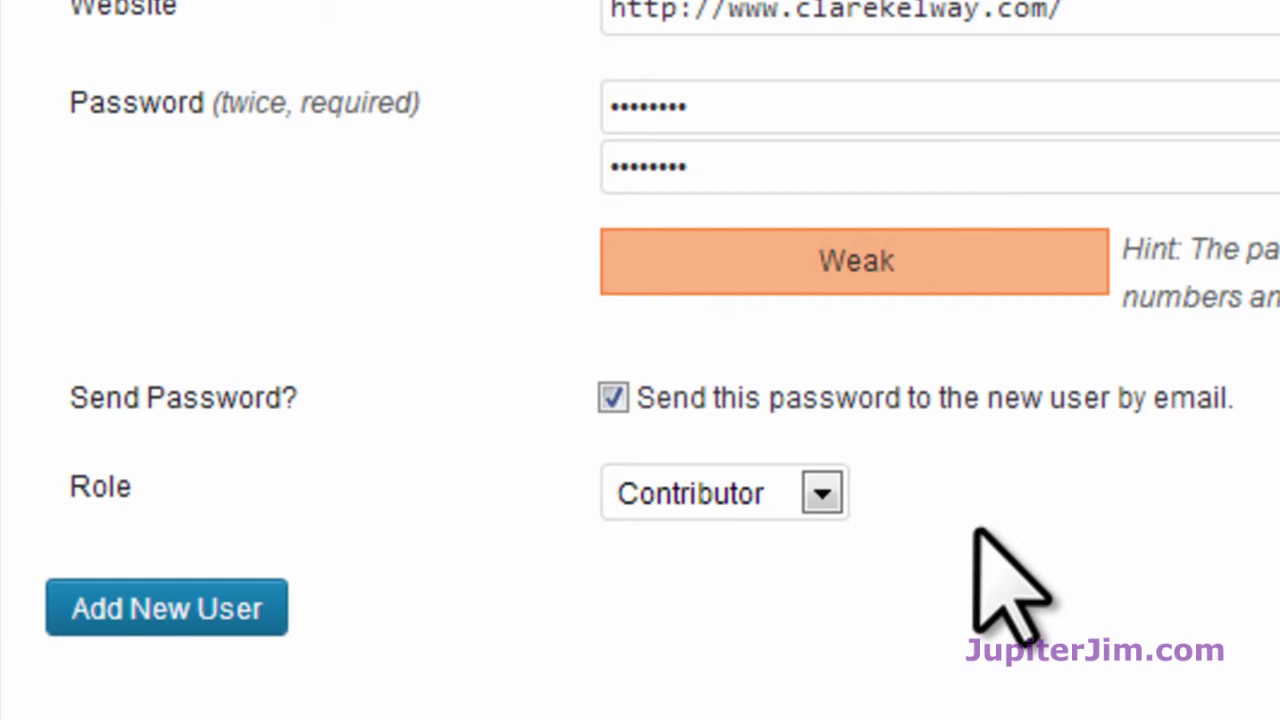
pyautogui.click(825, 500)
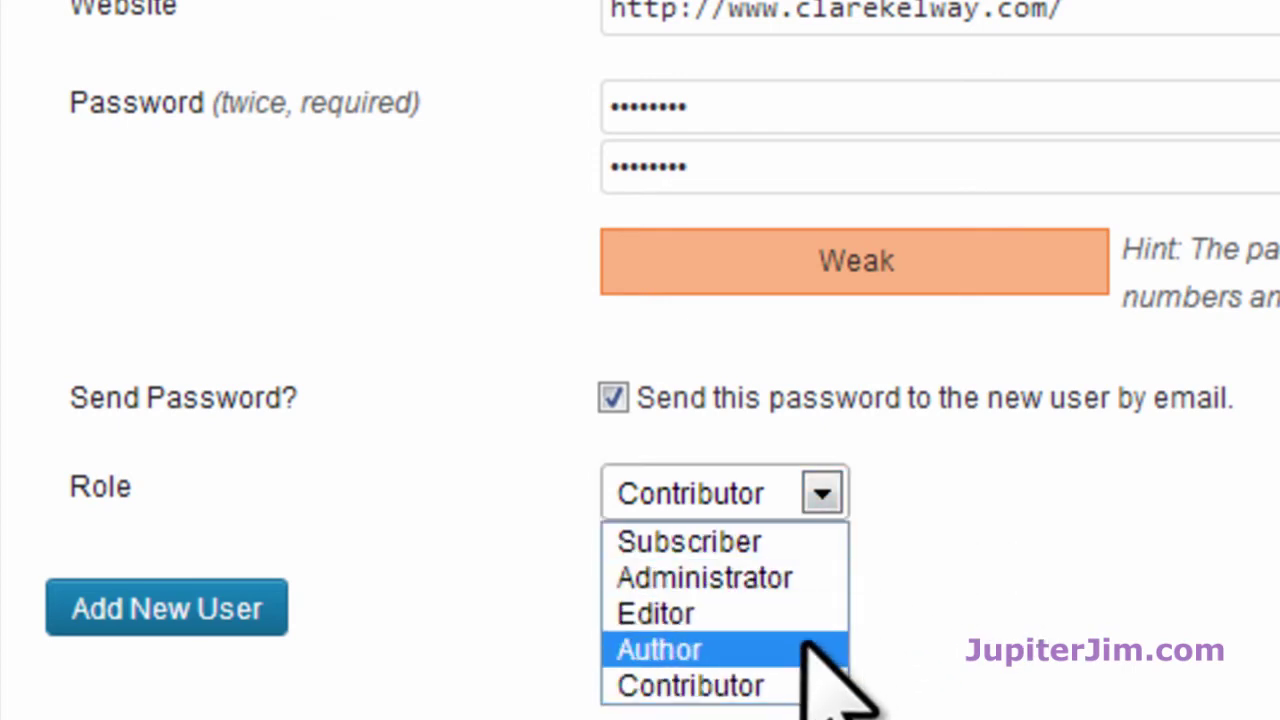
pyautogui.click(1249, 610)
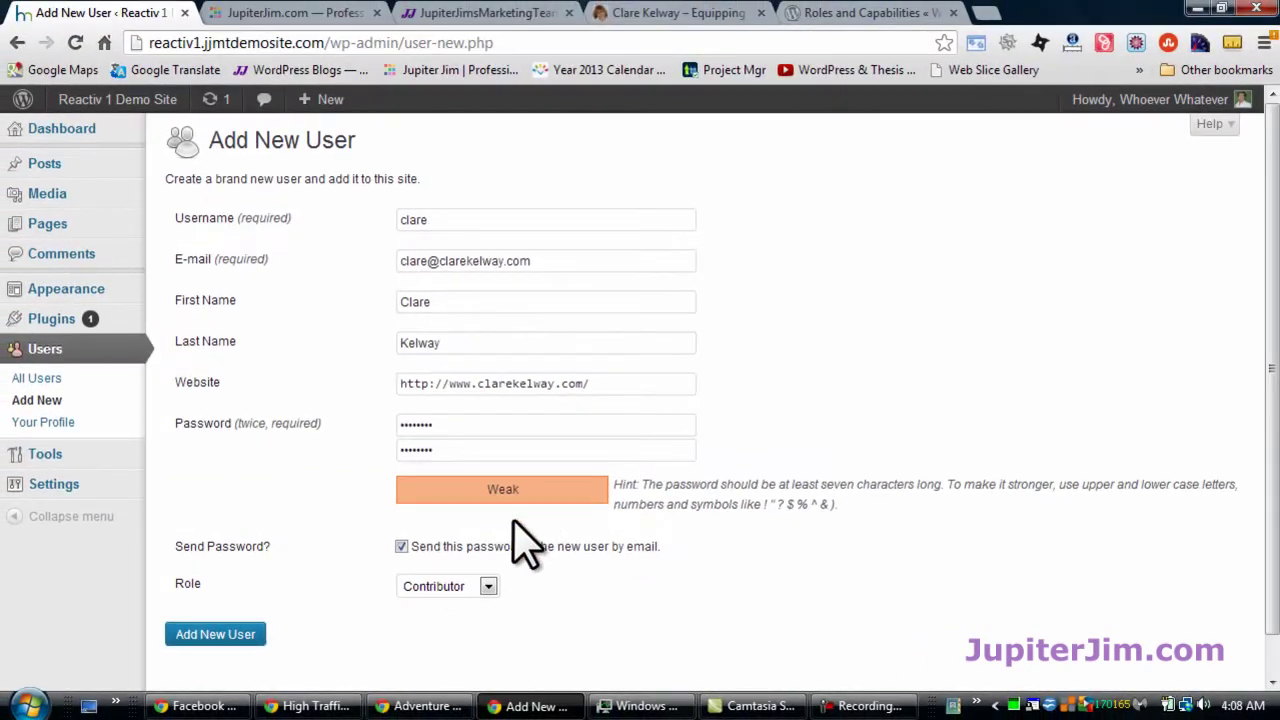
# Step: Look over the Roles and Capabilities Codex page, then return to the Add New User form
pyautogui.click(917, 14)
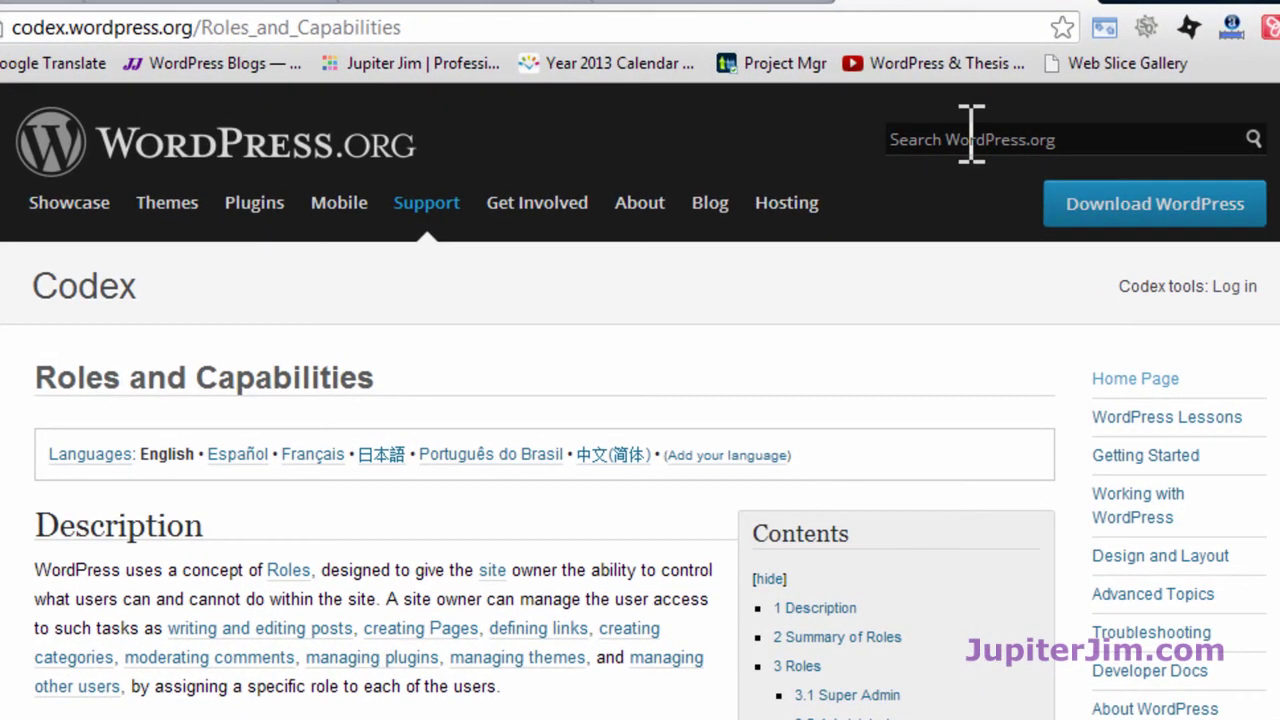
pyautogui.click(977, 136)
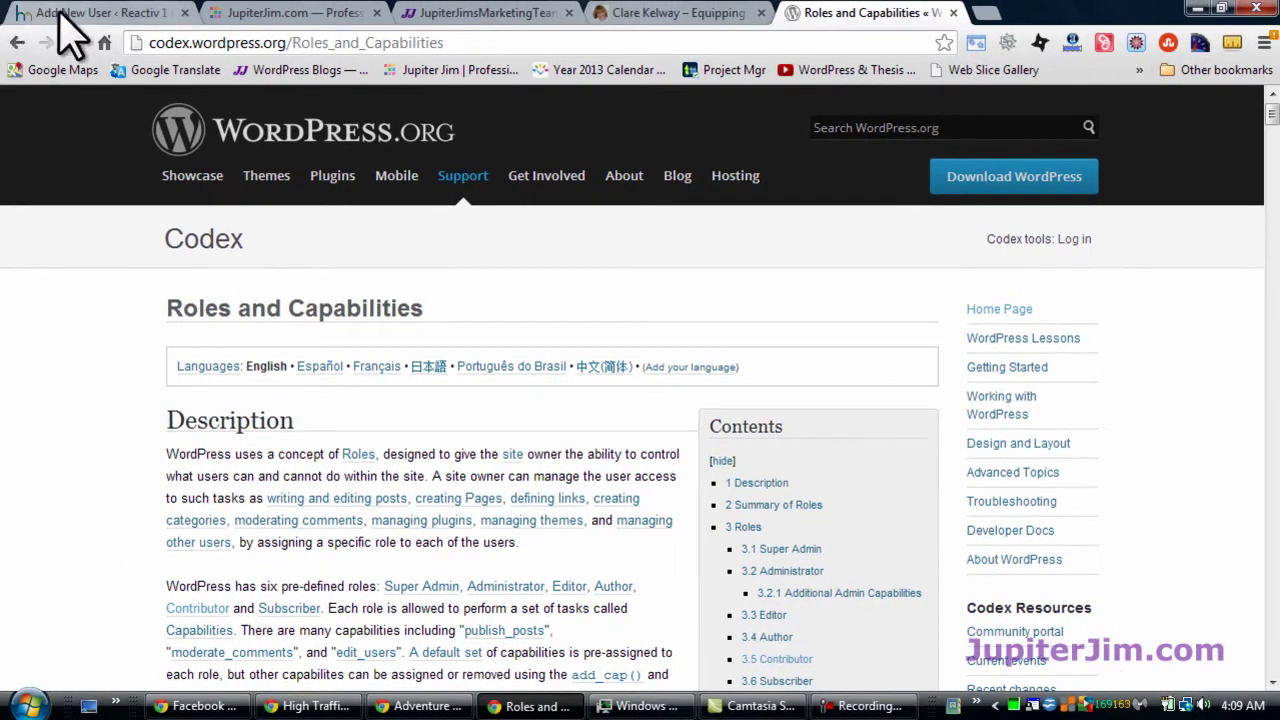
pyautogui.click(60, 13)
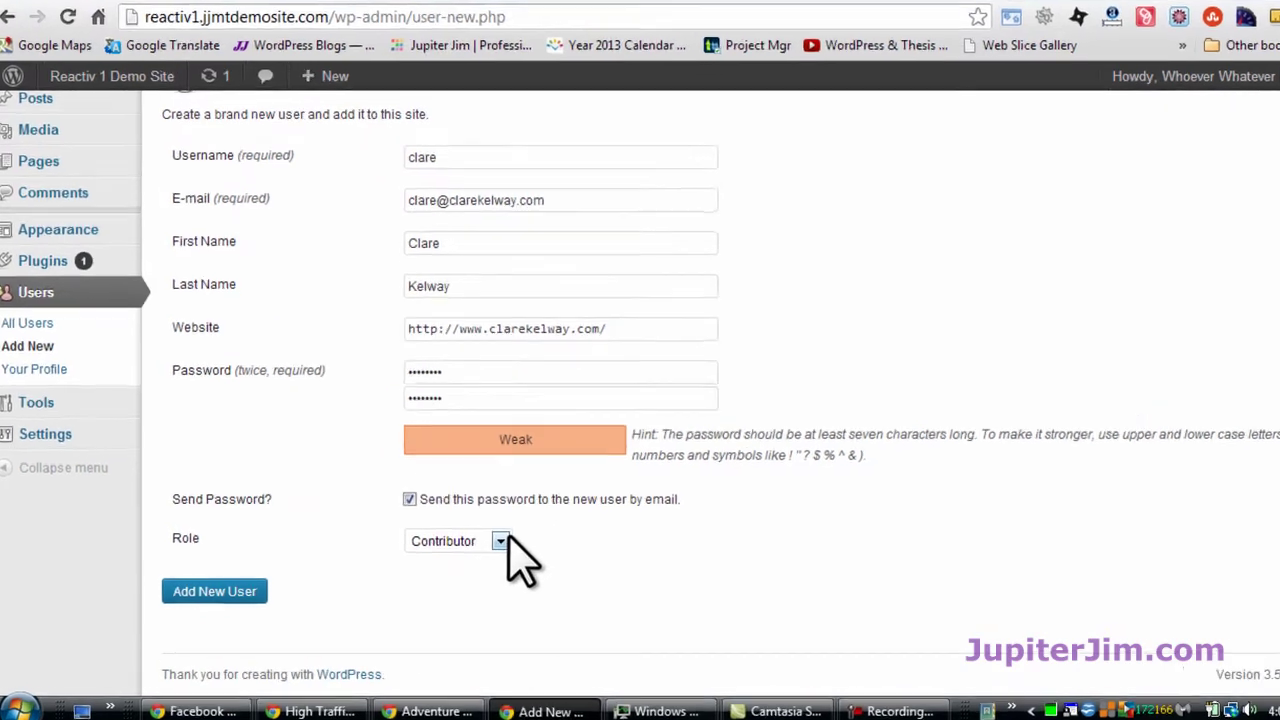
# Step: Change the role to Administrator and create the user account
pyautogui.click(501, 541)
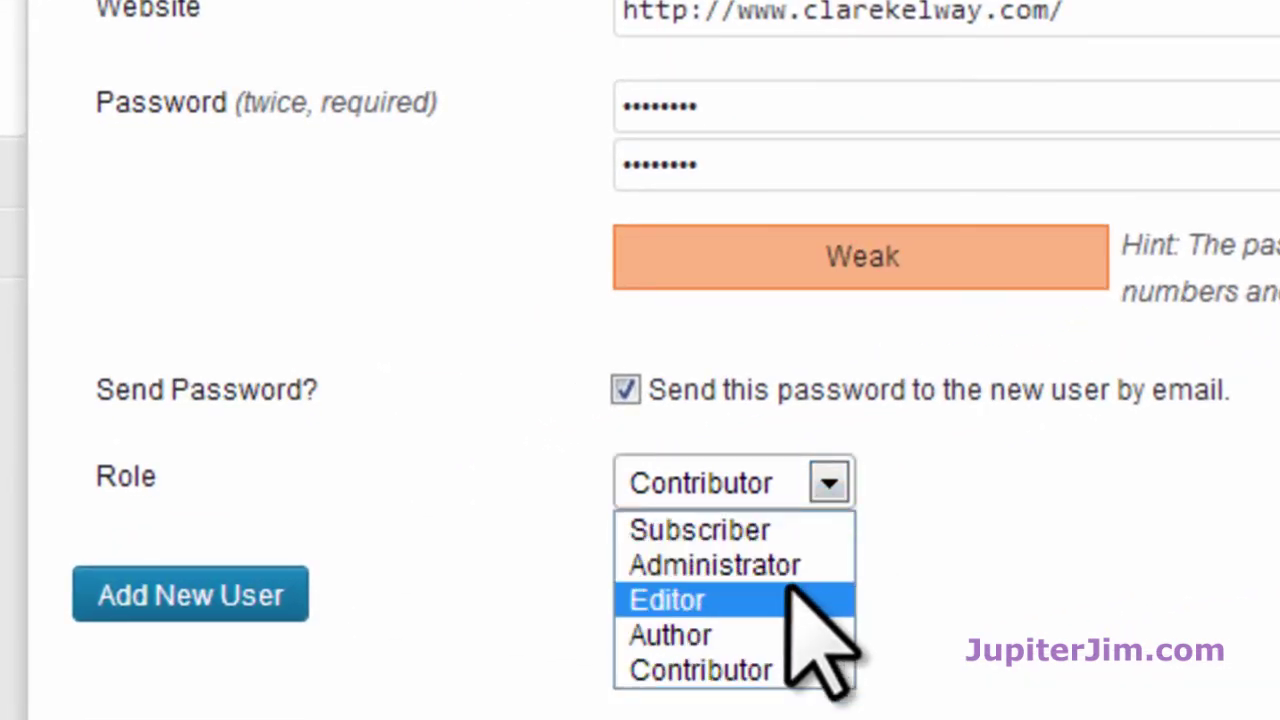
pyautogui.click(790, 672)
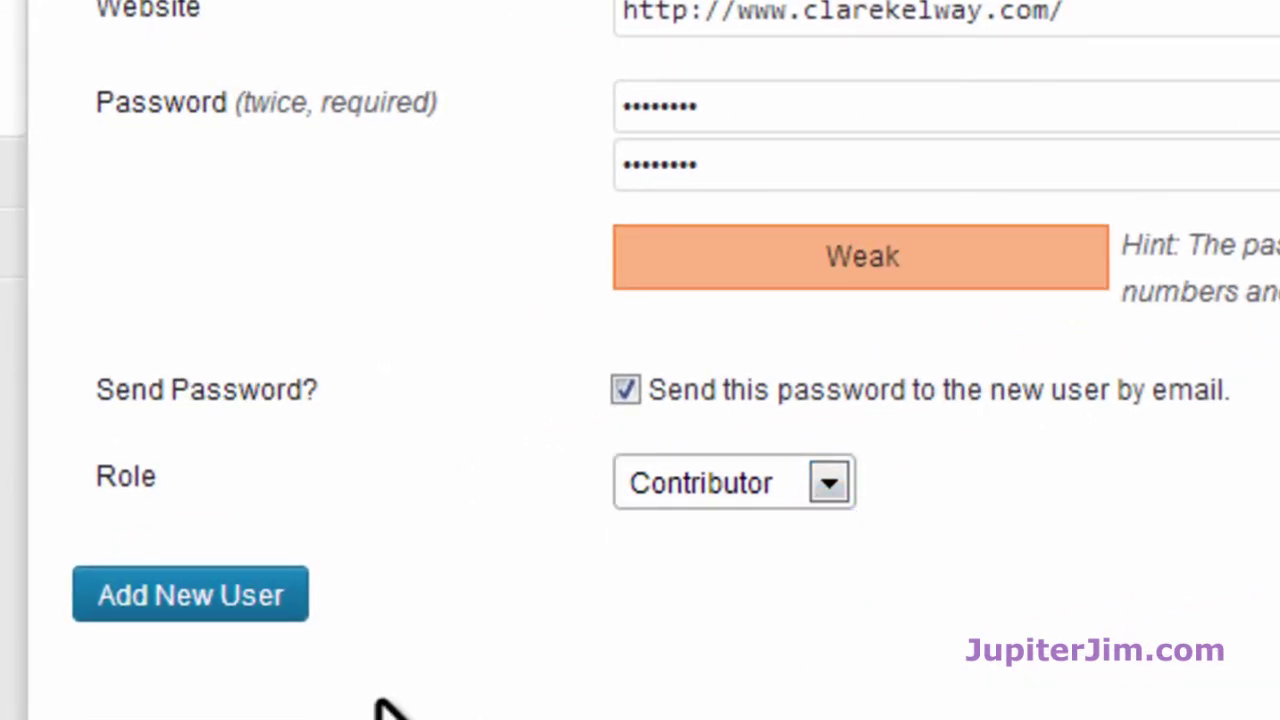
pyautogui.click(826, 484)
pyautogui.click(808, 568)
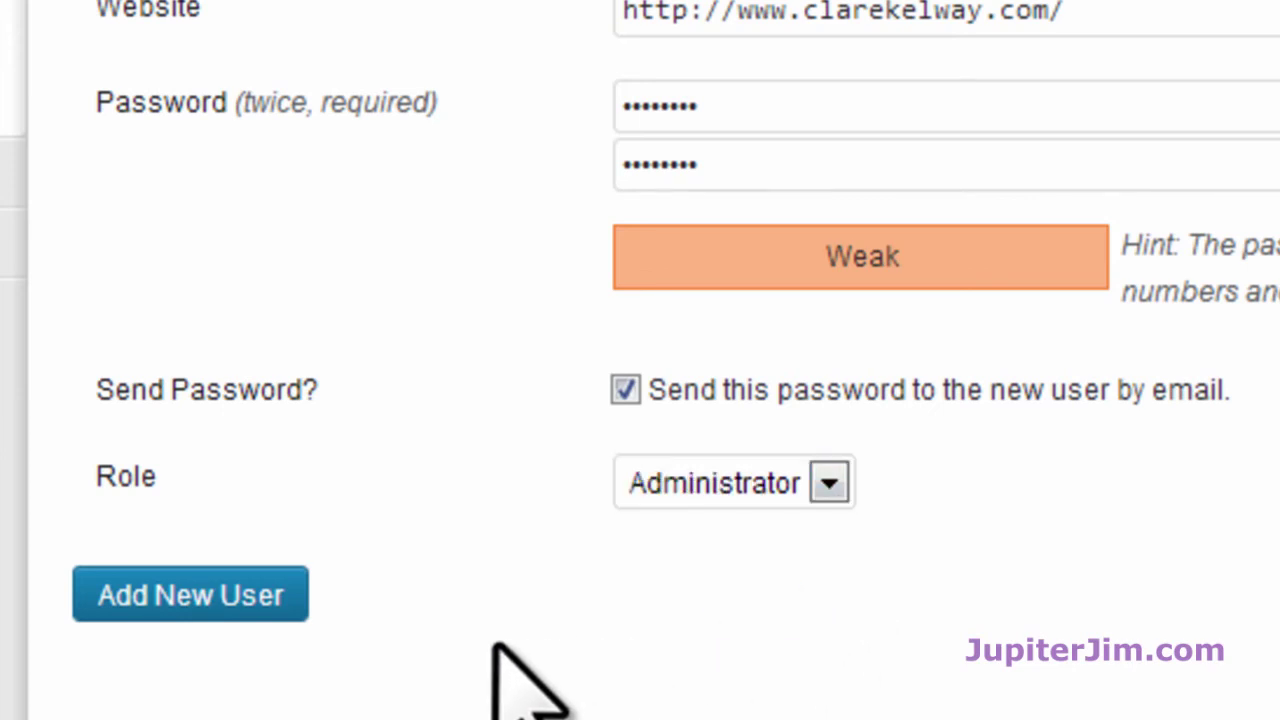
pyautogui.click(160, 598)
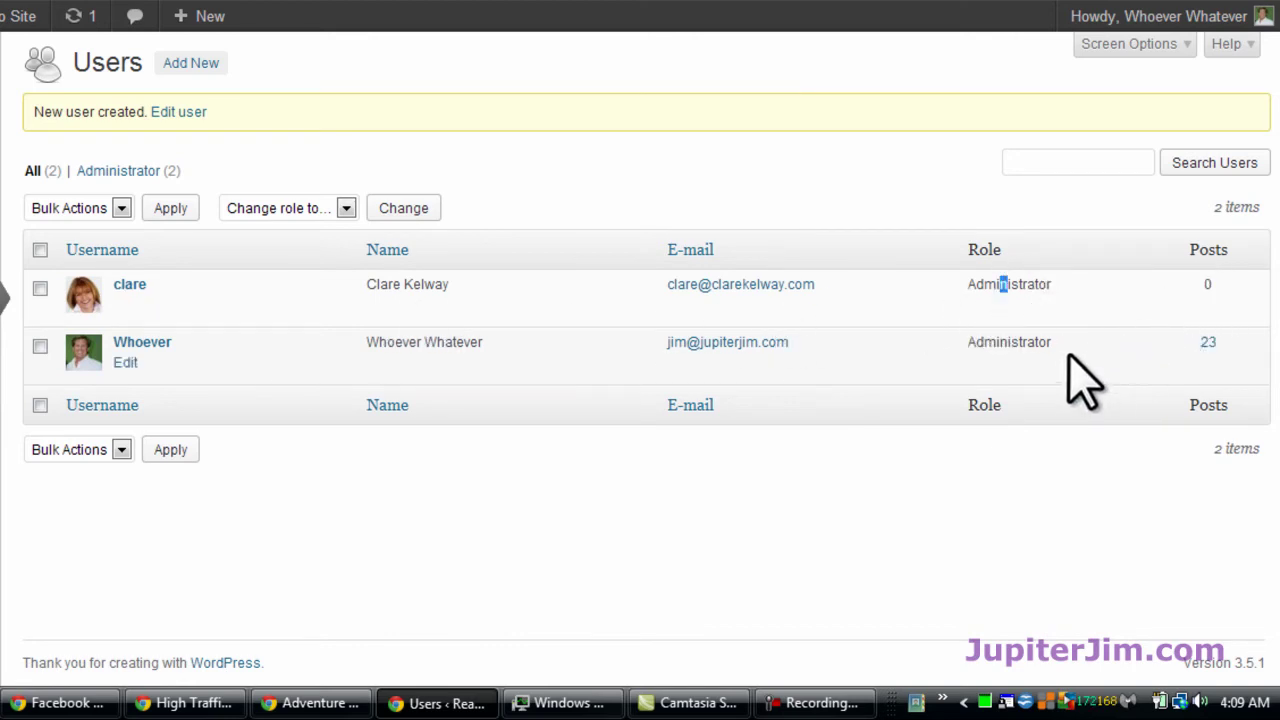
# Step: Log out of the admin account and log back in as clare with her password
pyautogui.moveTo(1158, 20)
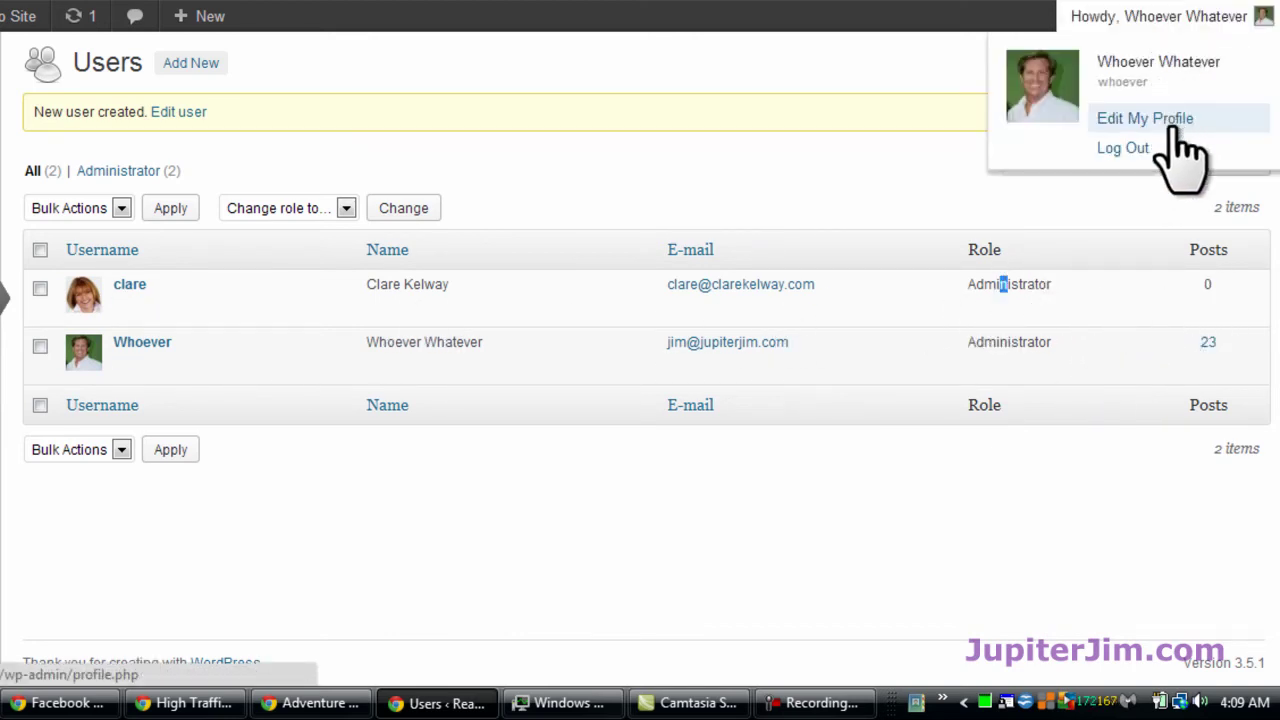
pyautogui.click(1123, 148)
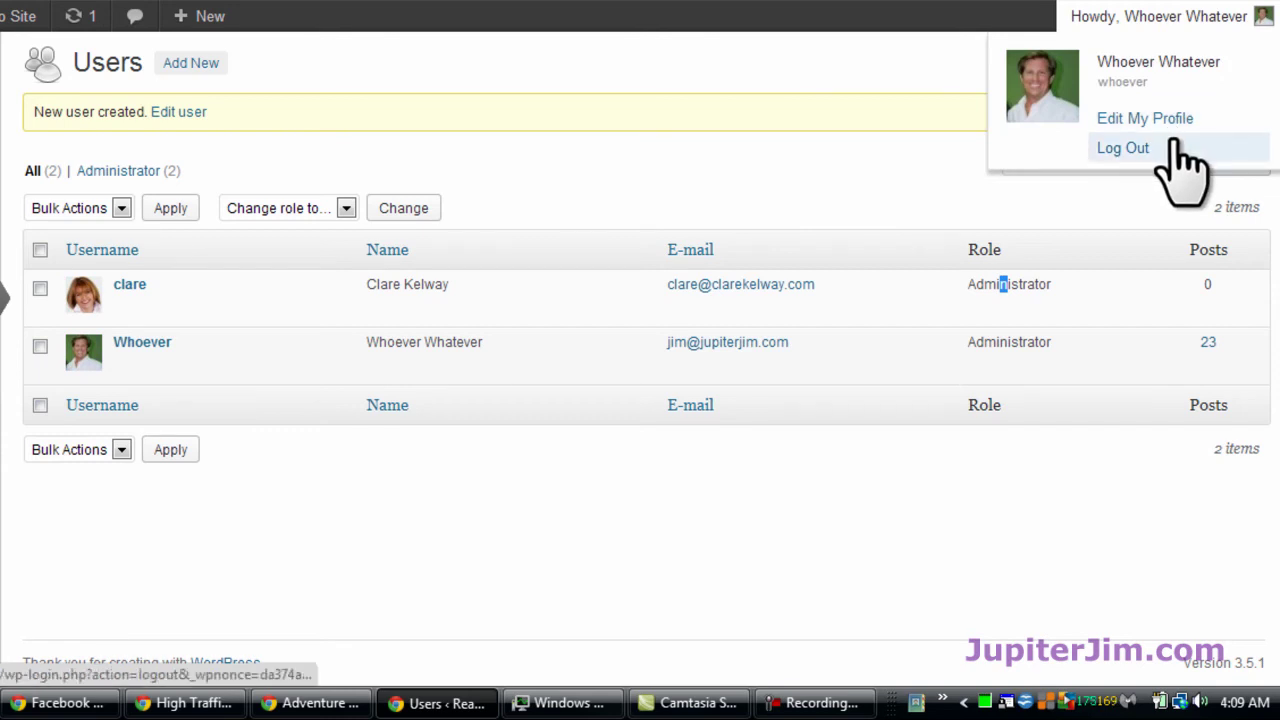
pyautogui.write('****')
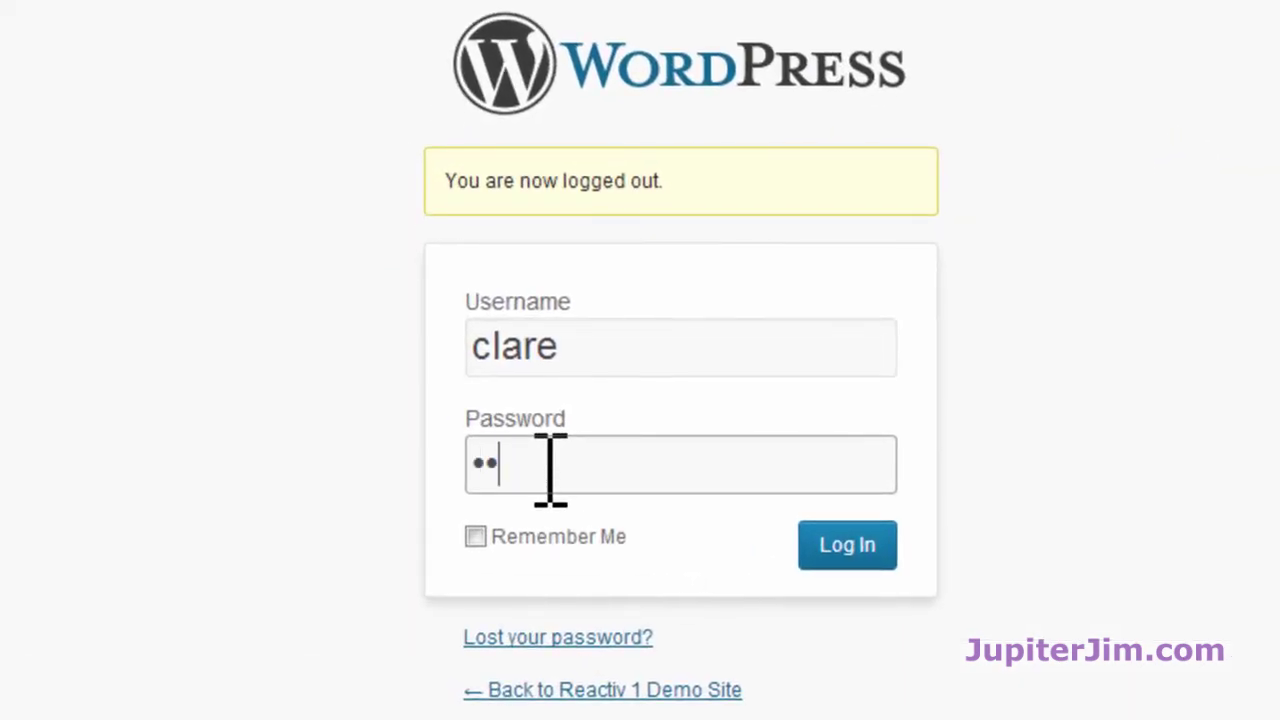
pyautogui.write('****')
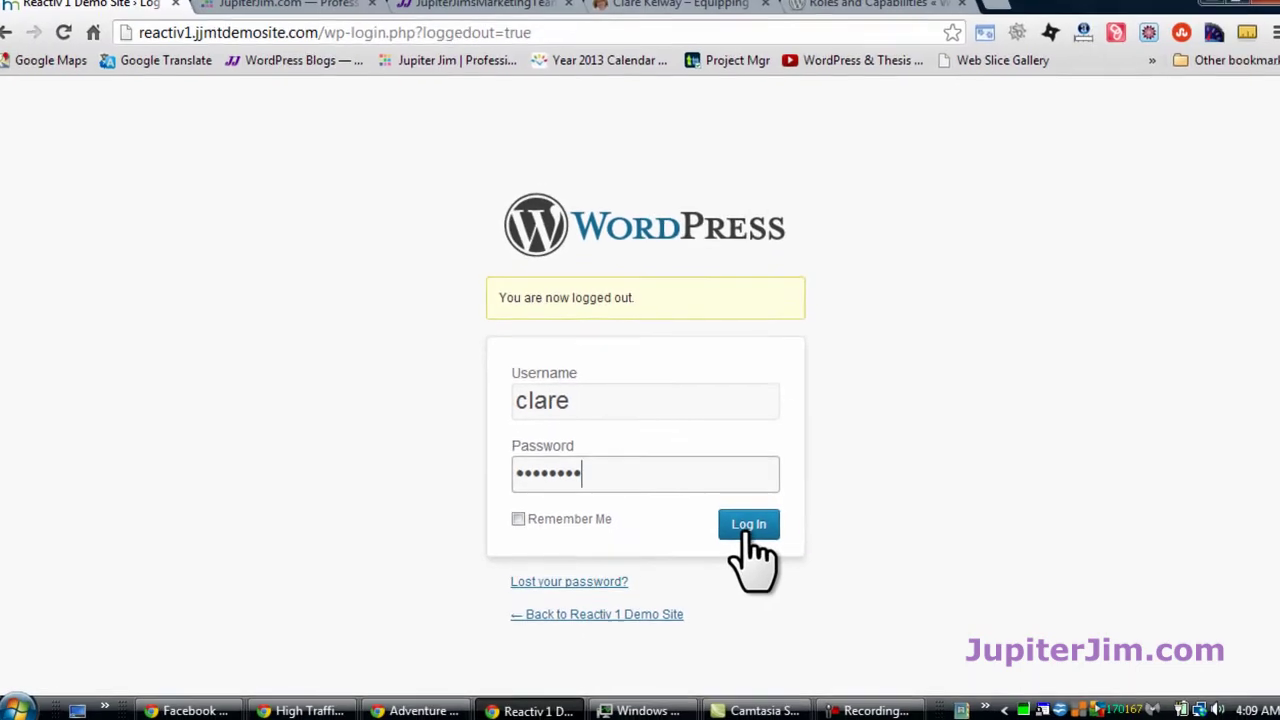
pyautogui.click(745, 535)
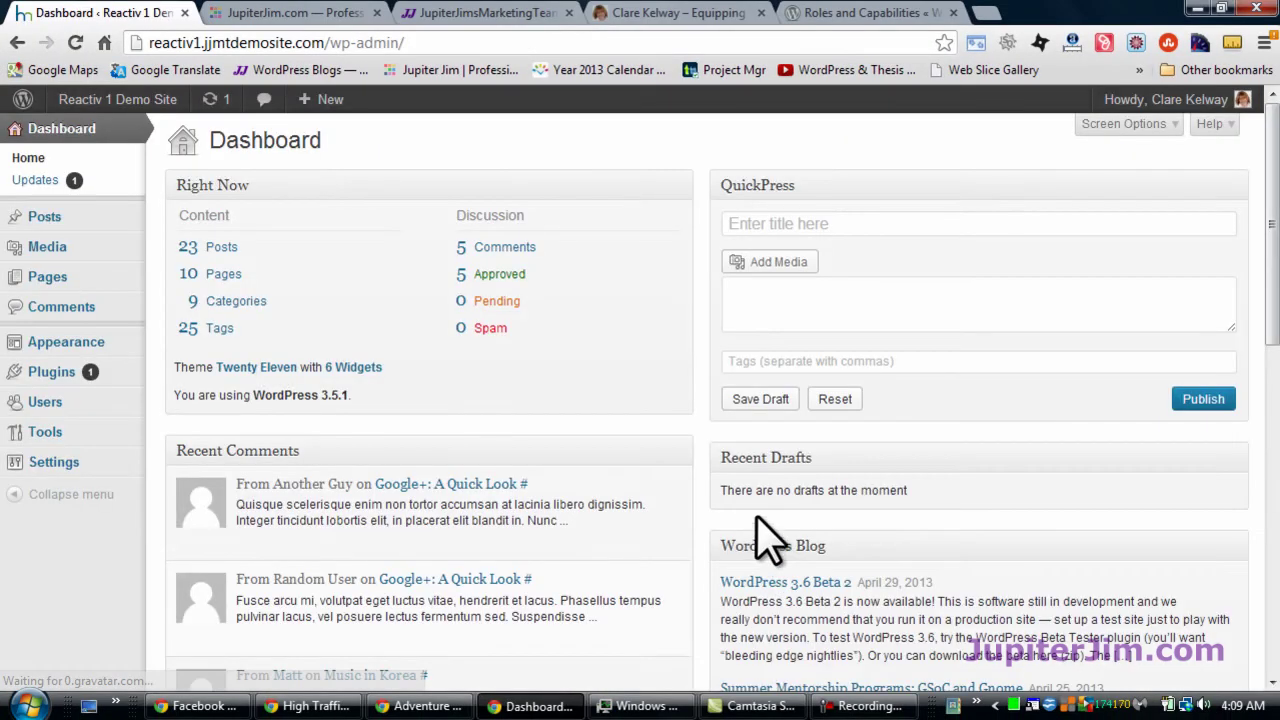
# Step: Show the All Users list with both Administrator accounts, clare and Whoever
pyautogui.moveTo(118, 405)
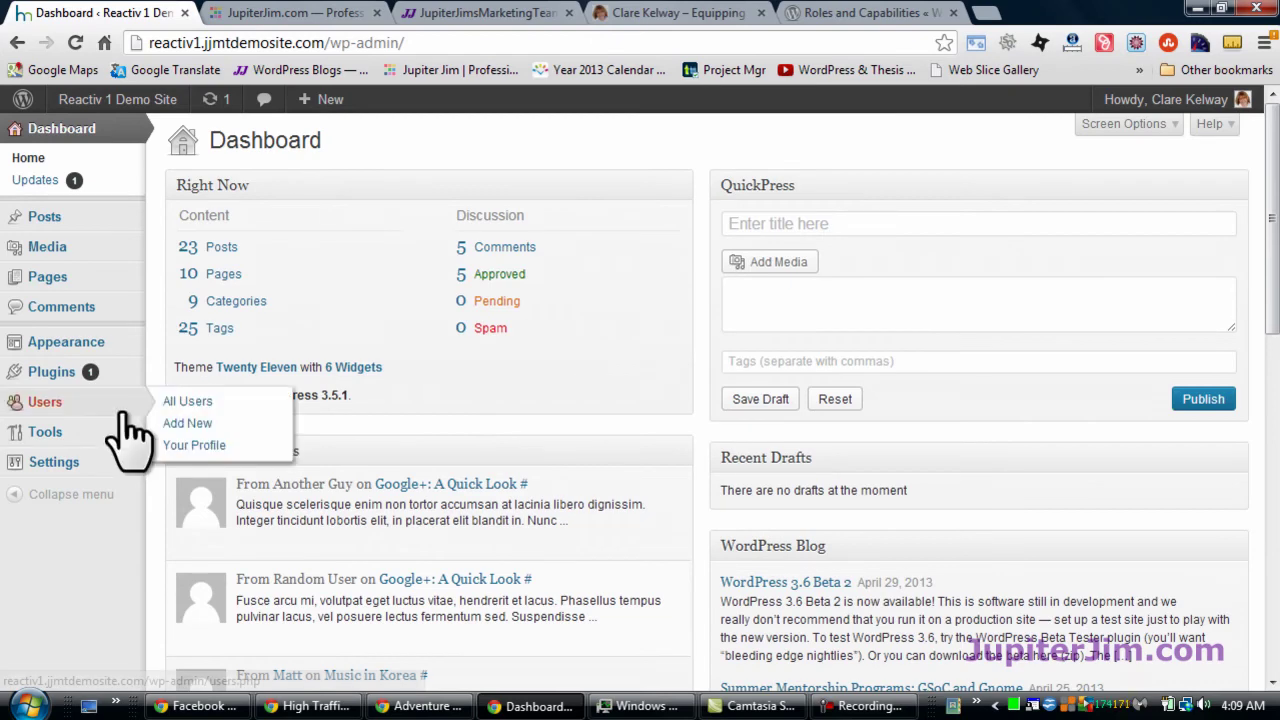
pyautogui.click(185, 401)
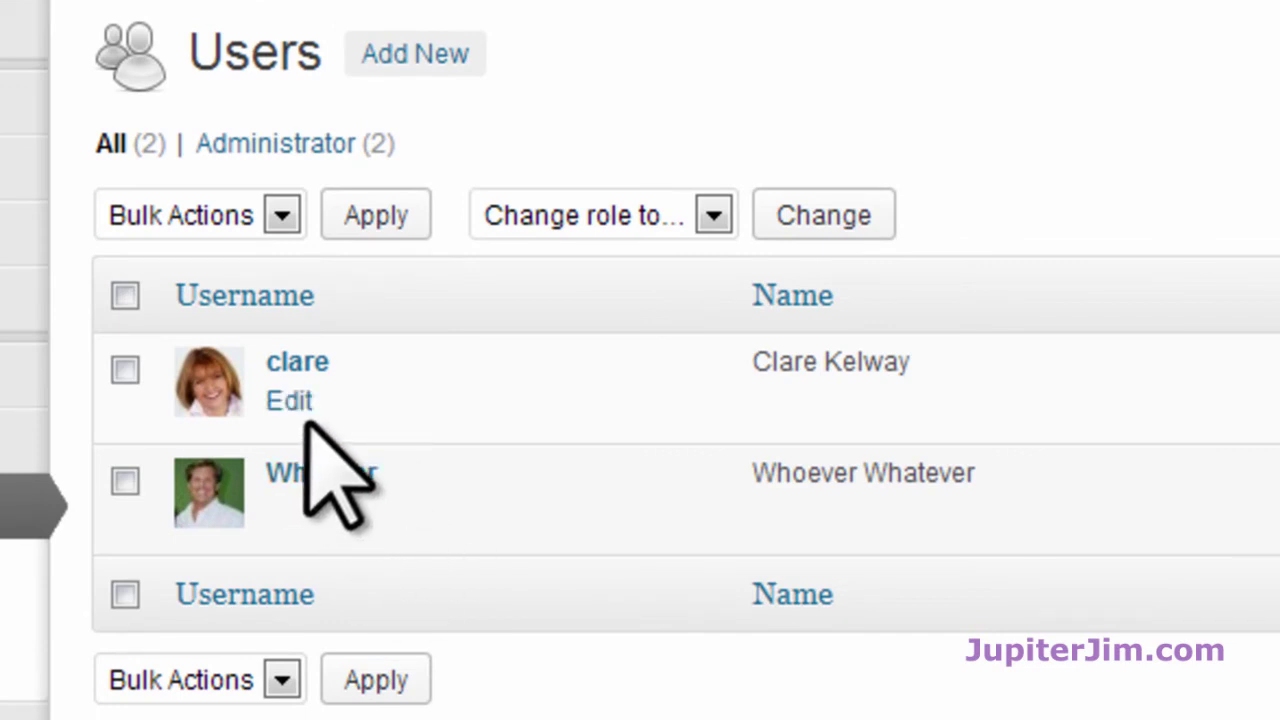
pyautogui.moveTo(345, 495)
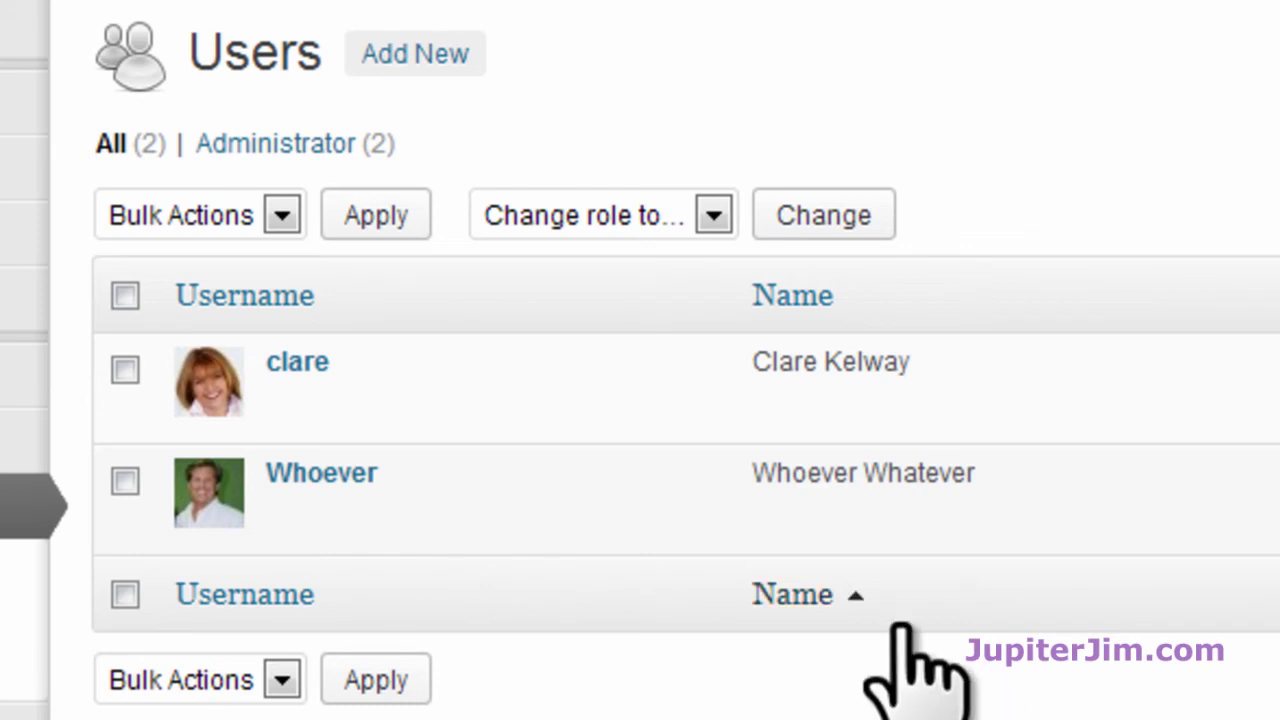
pyautogui.moveTo(586, 529)
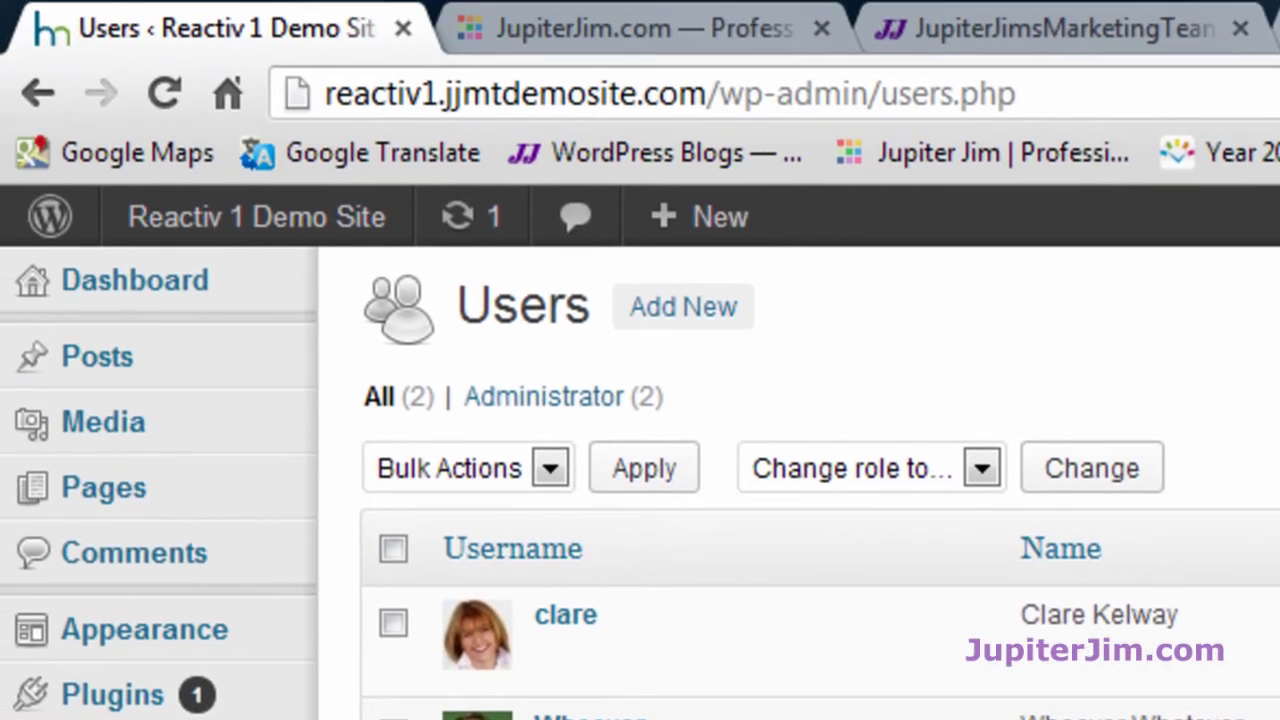
# Step: View the Reactiv 1 Demo Site front page in a new tab, then return to JupiterJim.com
pyautogui.rightClick(255, 214)
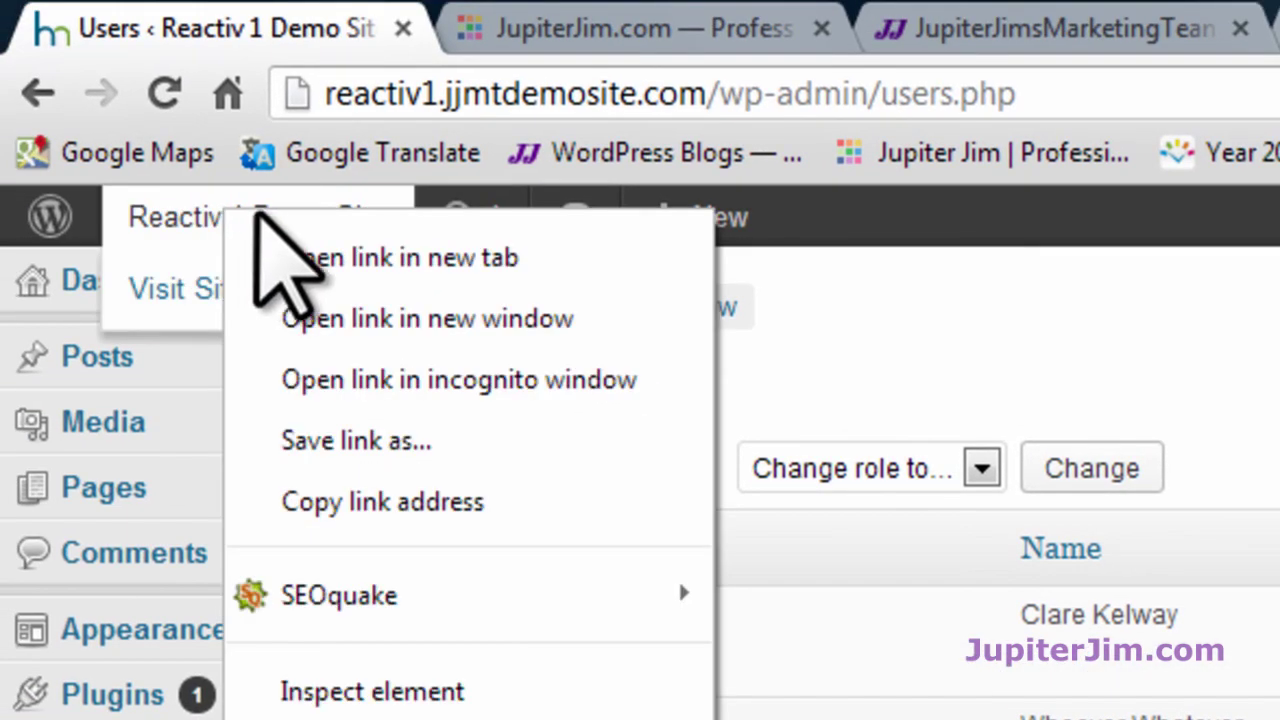
pyautogui.click(300, 257)
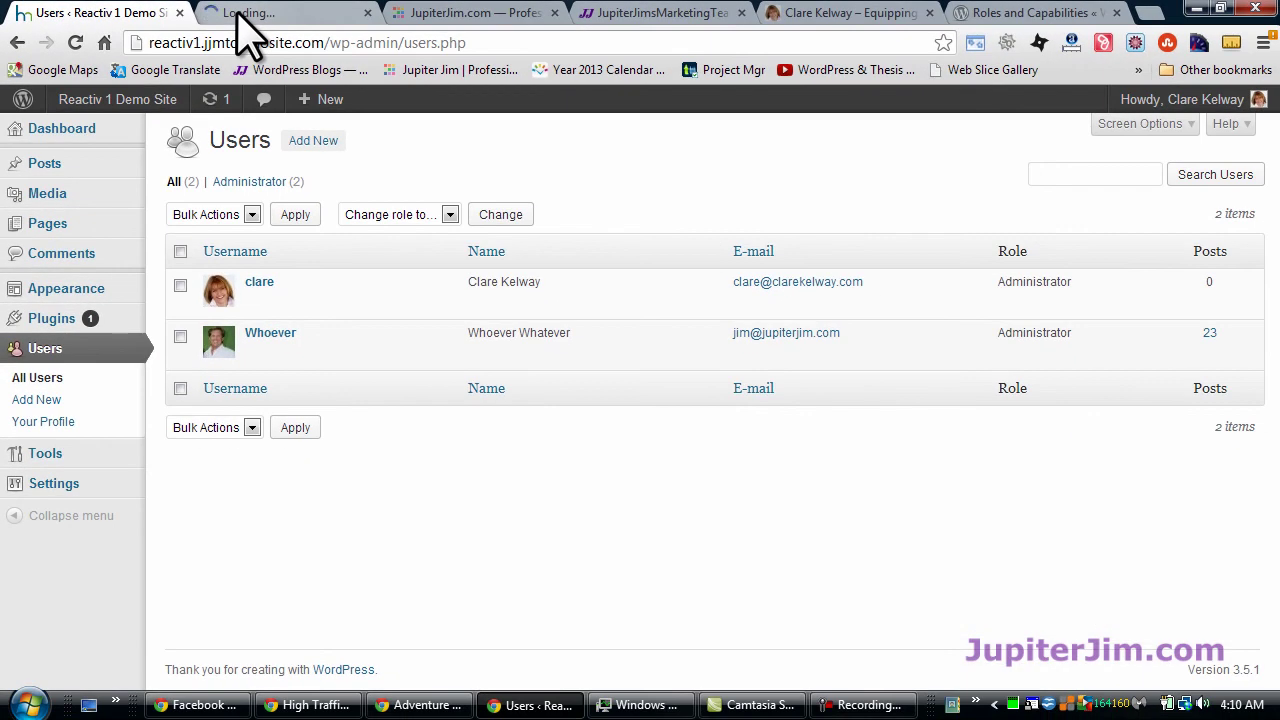
pyautogui.click(240, 14)
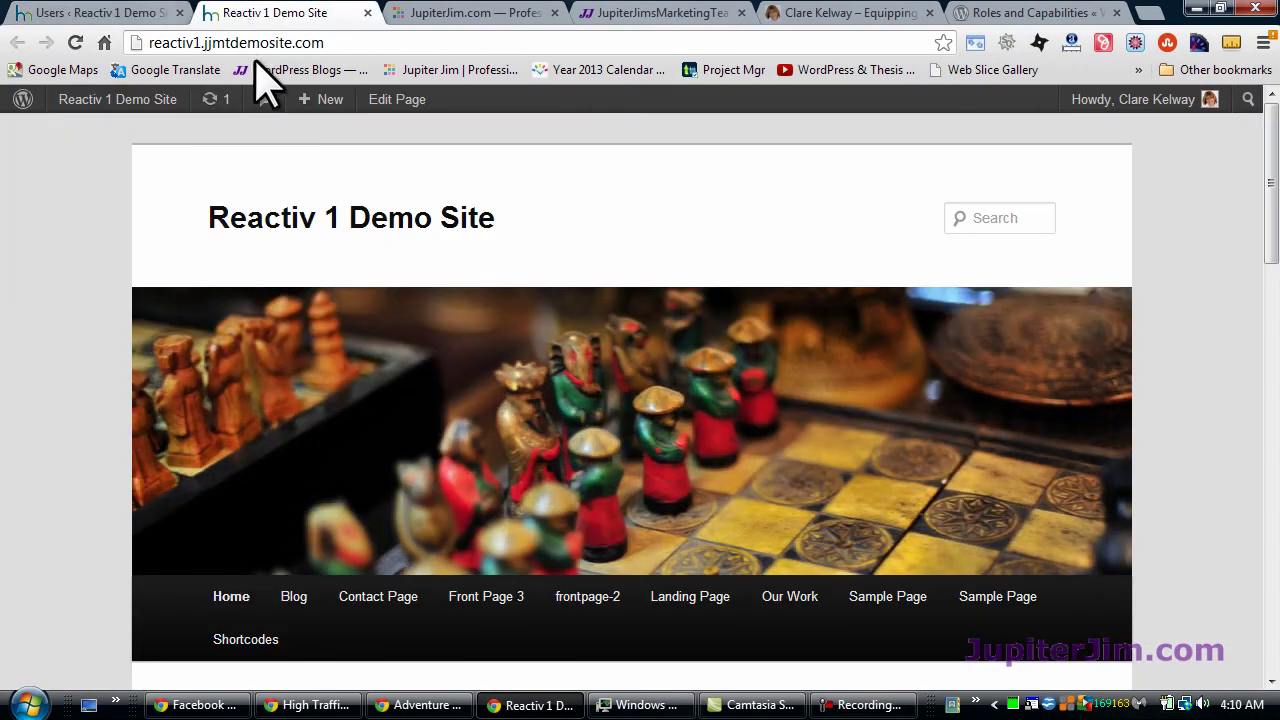
pyautogui.scroll(-7, 143, 357)
pyautogui.scroll(5, 145, 360)
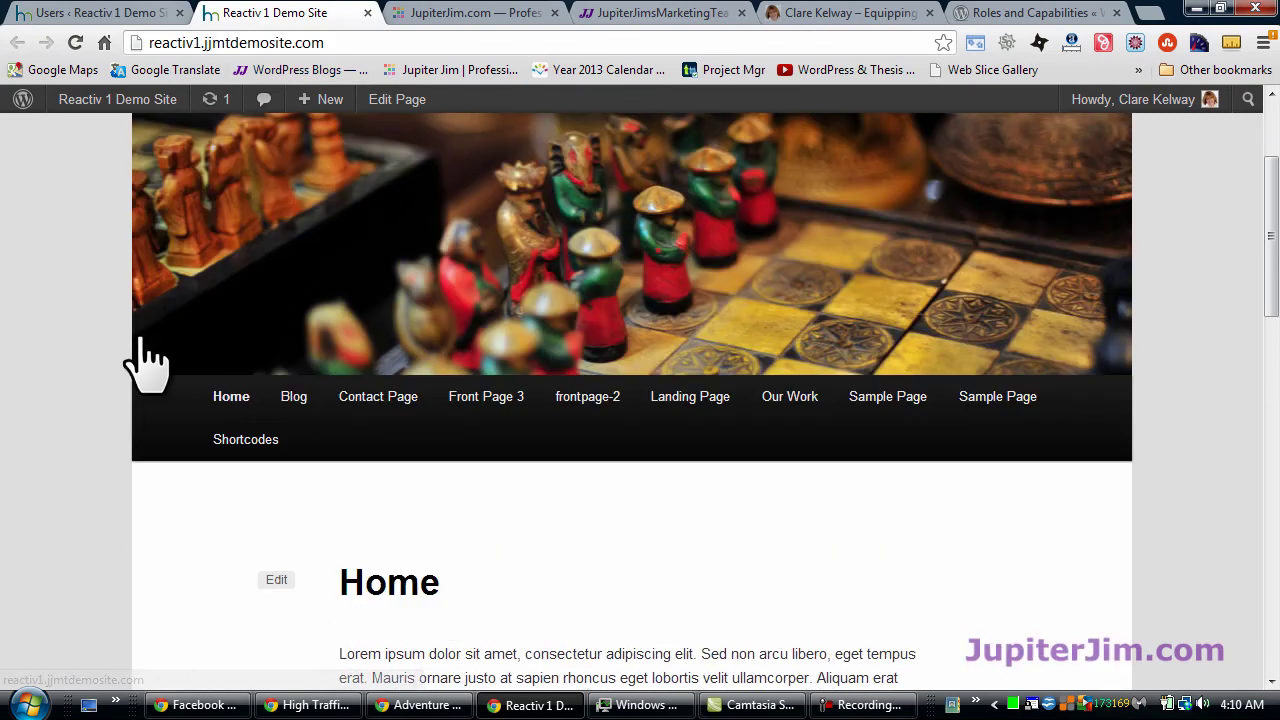
pyautogui.scroll(3, 820, 237)
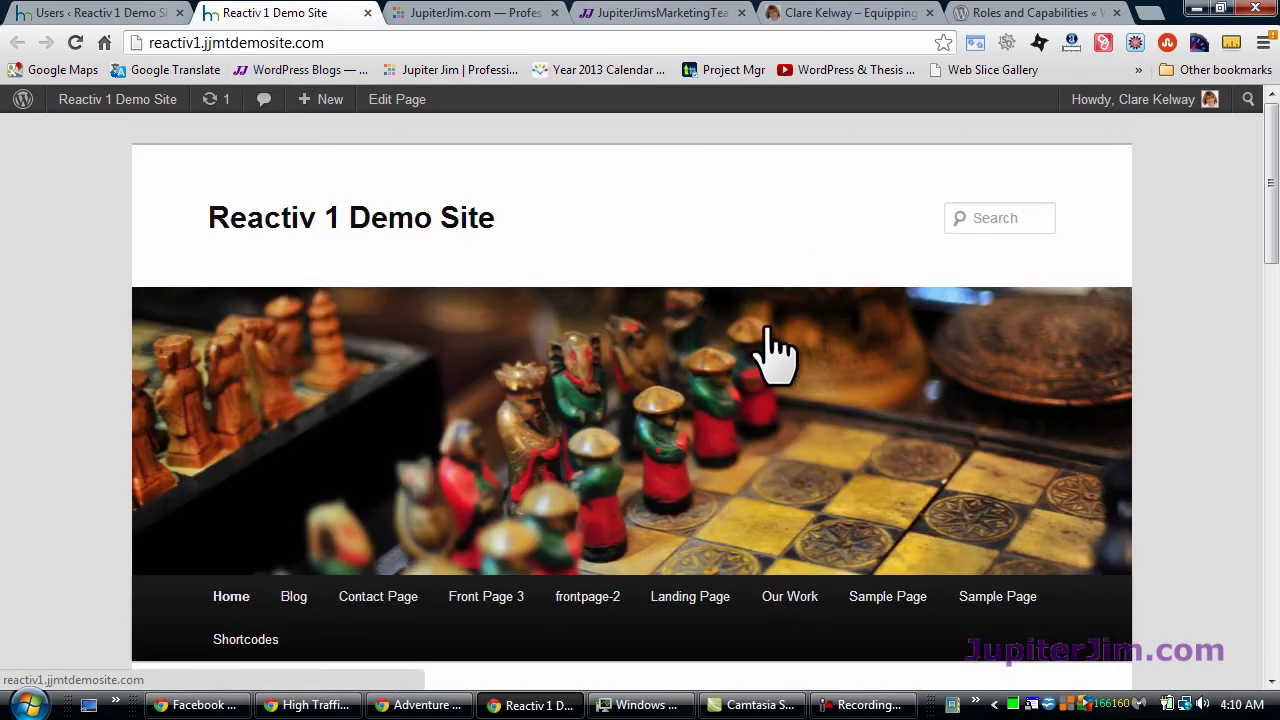
pyautogui.click(498, 17)
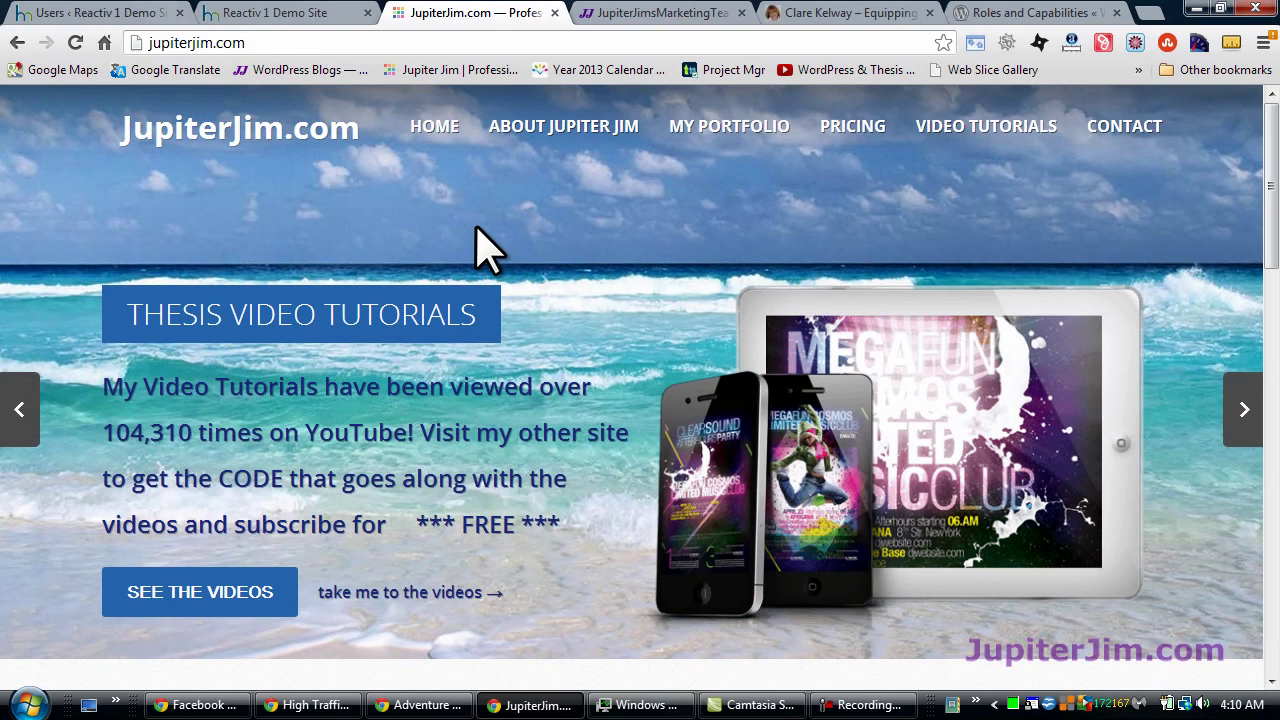